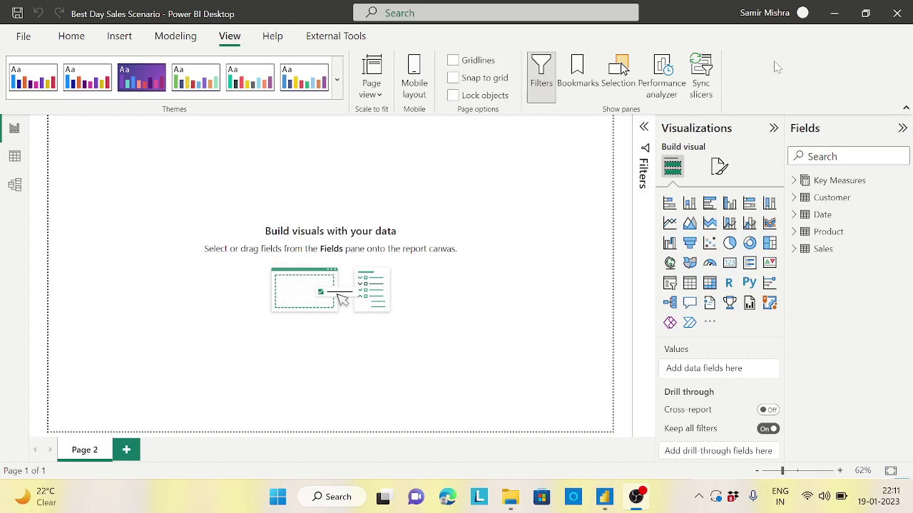
Insert a table visual on the blank report page, move it away from the corner and enlarge it
click(608, 501)
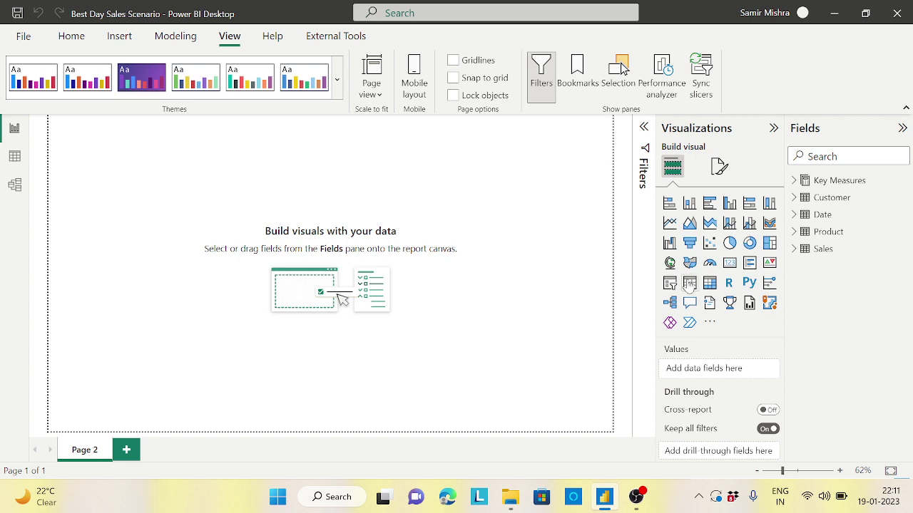
click(689, 283)
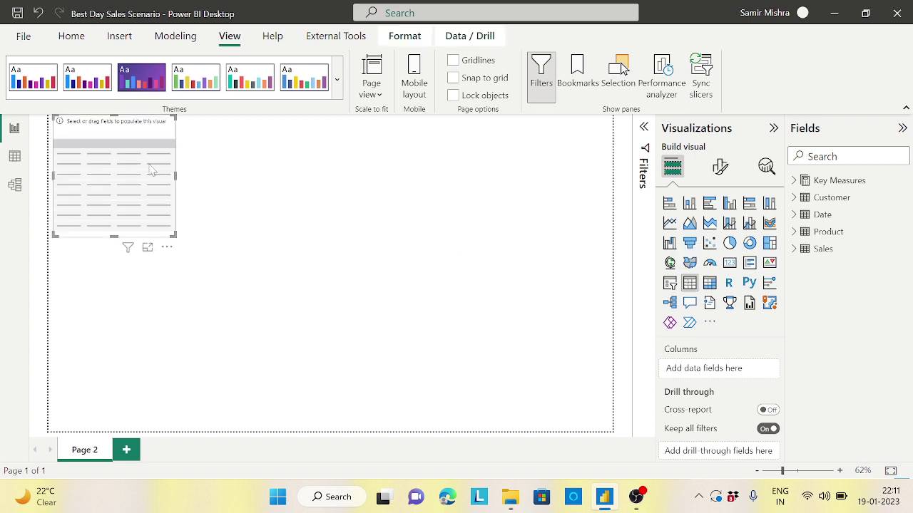
drag(130, 157, 186, 193)
drag(230, 269, 411, 341)
Examine the model's relationships between the Customer, Product, Date and Sales tables, then return to the report page
click(15, 186)
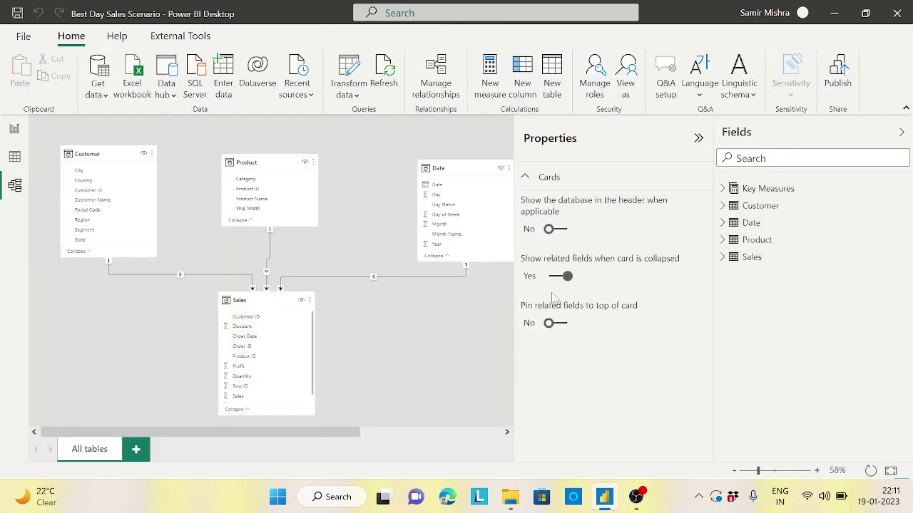
click(699, 138)
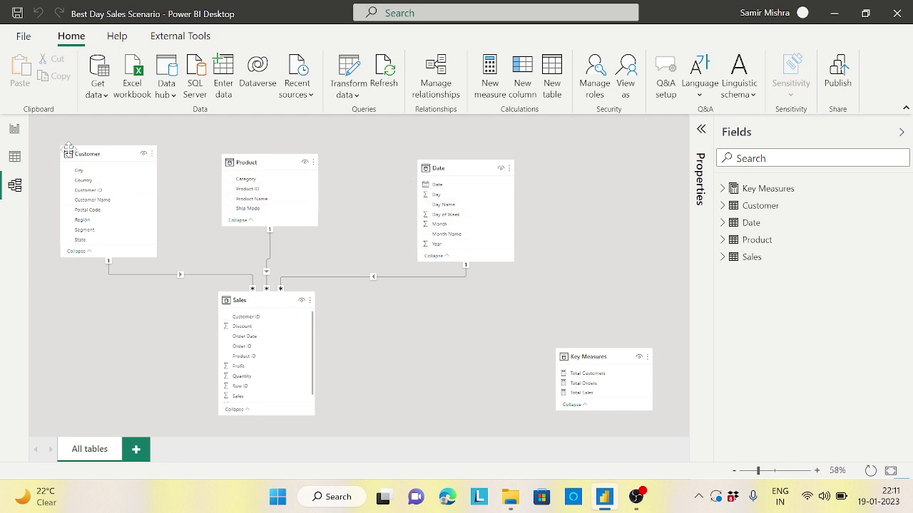
click(14, 128)
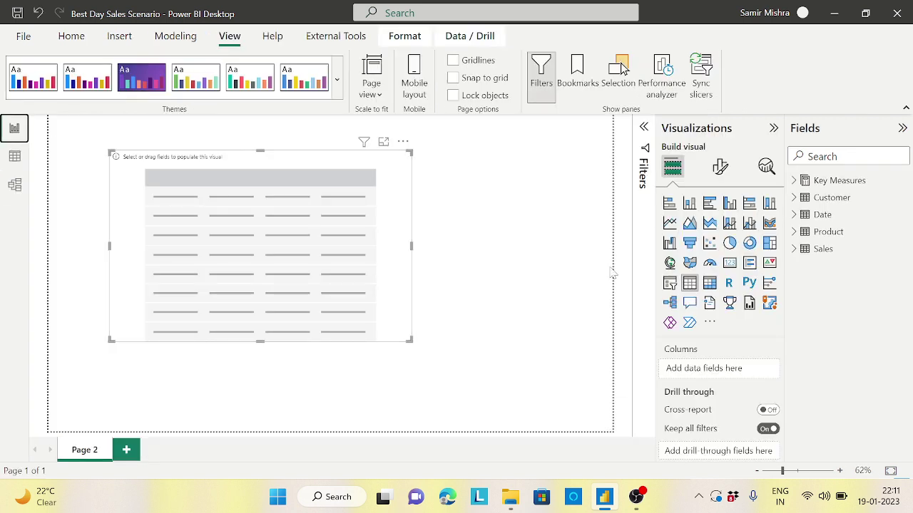
Add Product Name from the Product table to the table visual, enlarge the visual and move it to the page's upper-left corner
click(794, 232)
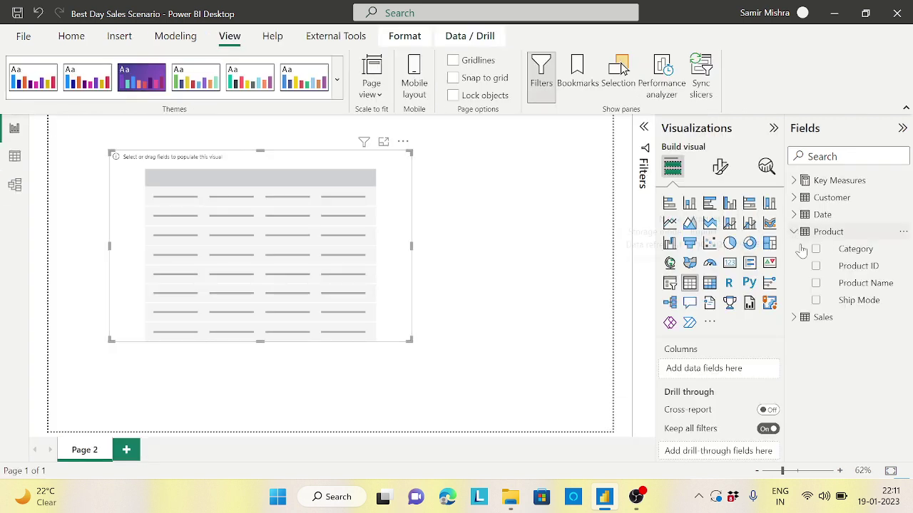
click(816, 283)
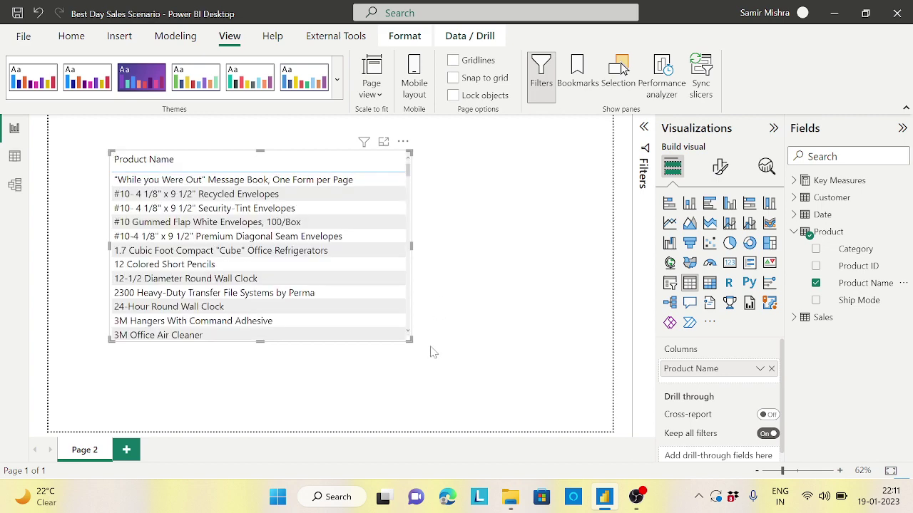
drag(409, 340, 527, 405)
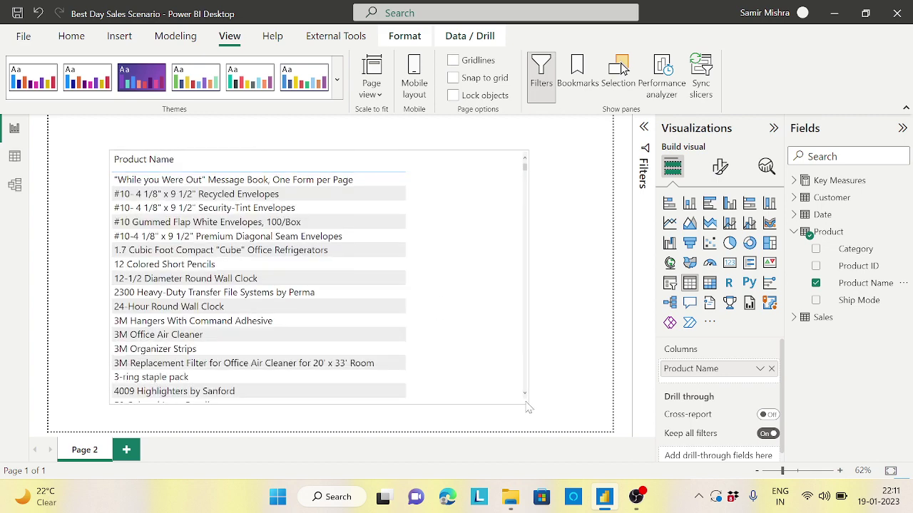
drag(398, 337, 341, 307)
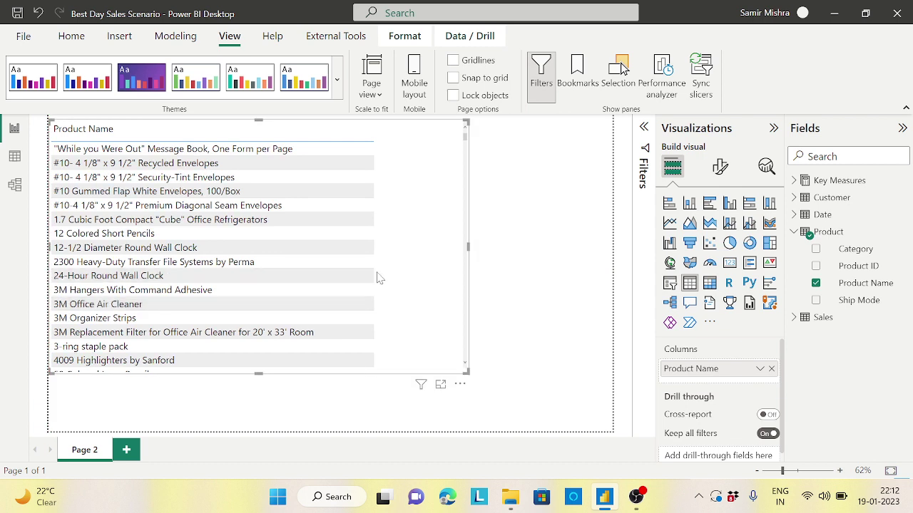
Add the Total Sales measure to the product table, and widen and lower the visual while narrowing its Product Name column
click(794, 181)
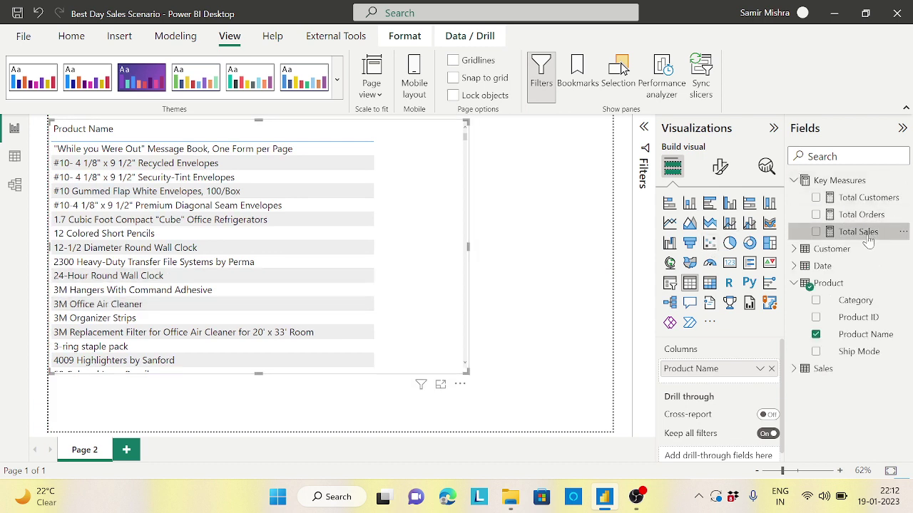
click(864, 235)
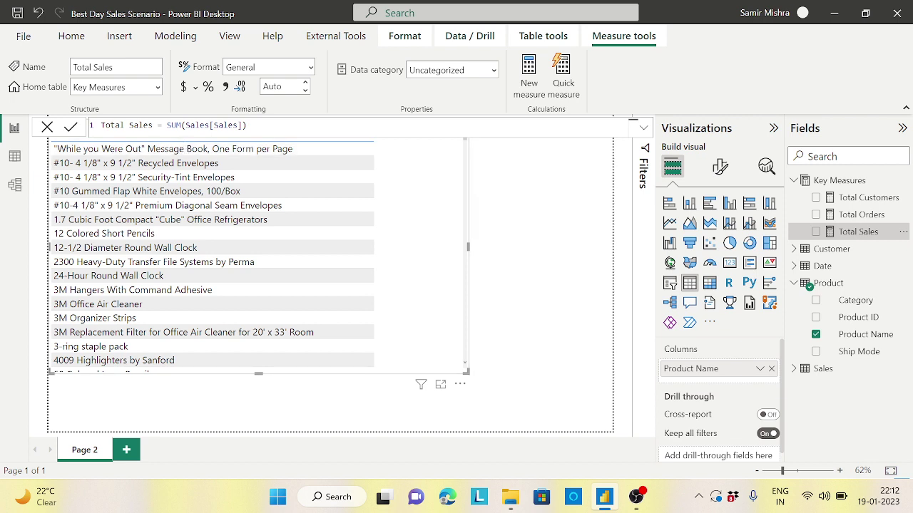
click(815, 231)
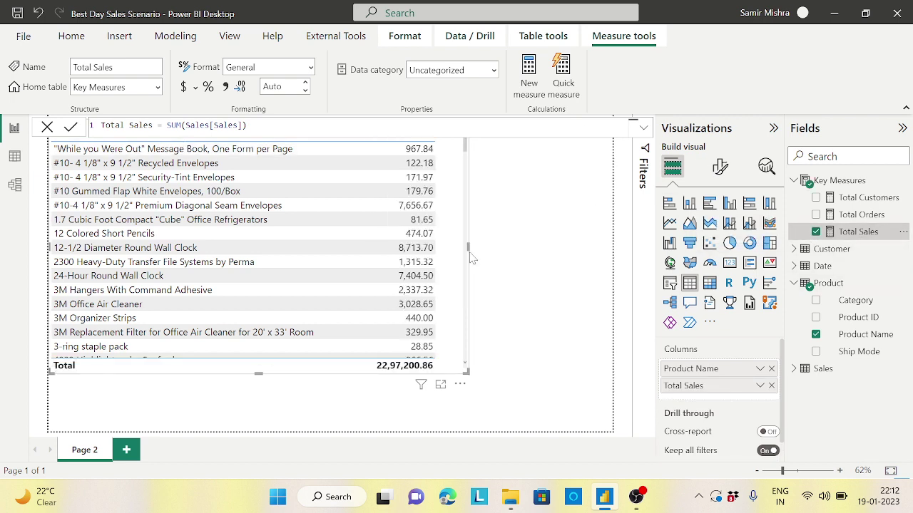
drag(468, 248, 509, 300)
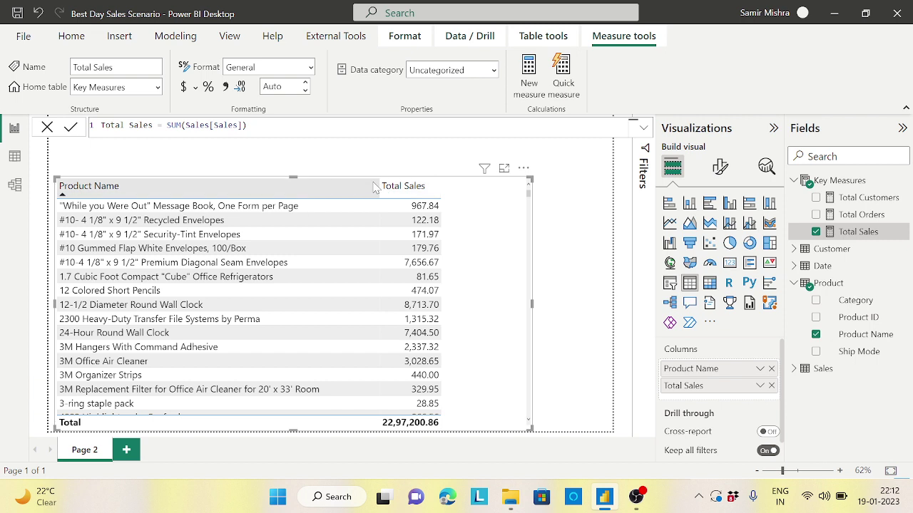
drag(378, 184, 248, 184)
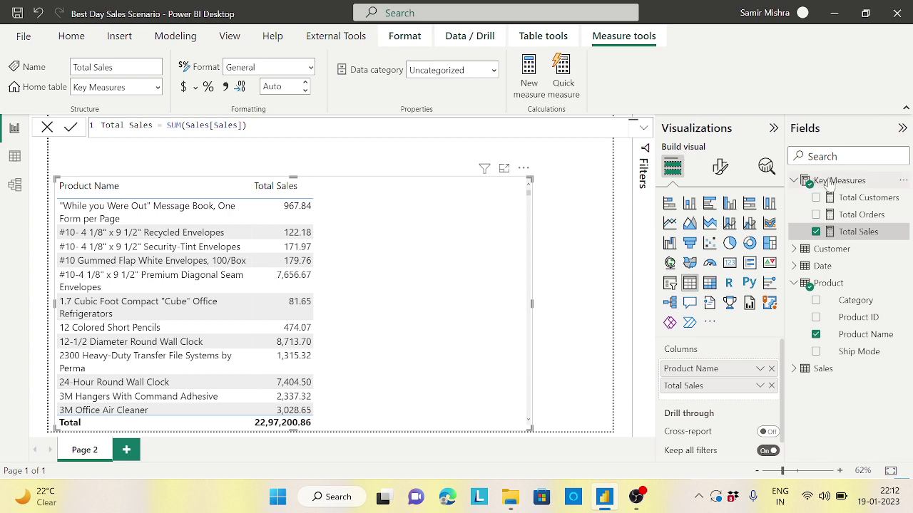
Create a new measure in Key Measures, name it Avg Daily Sales and enlarge the formula text
click(904, 186)
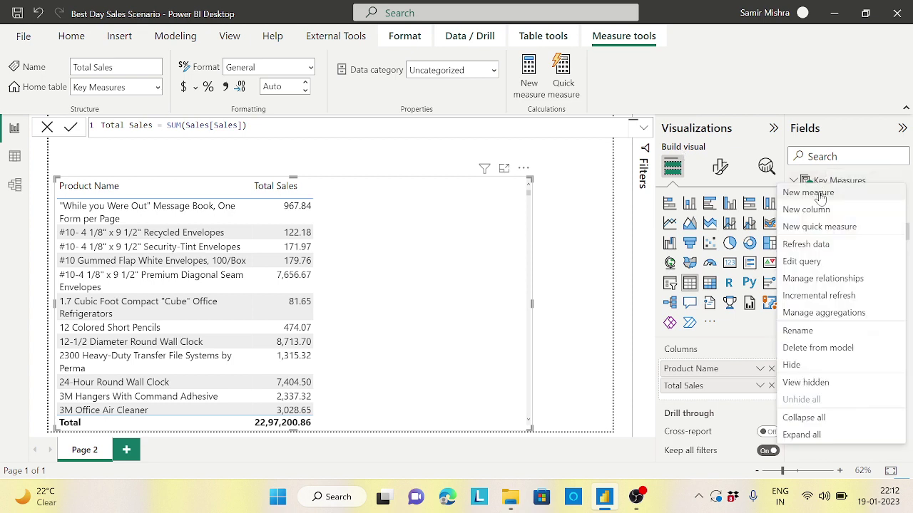
key(Escape)
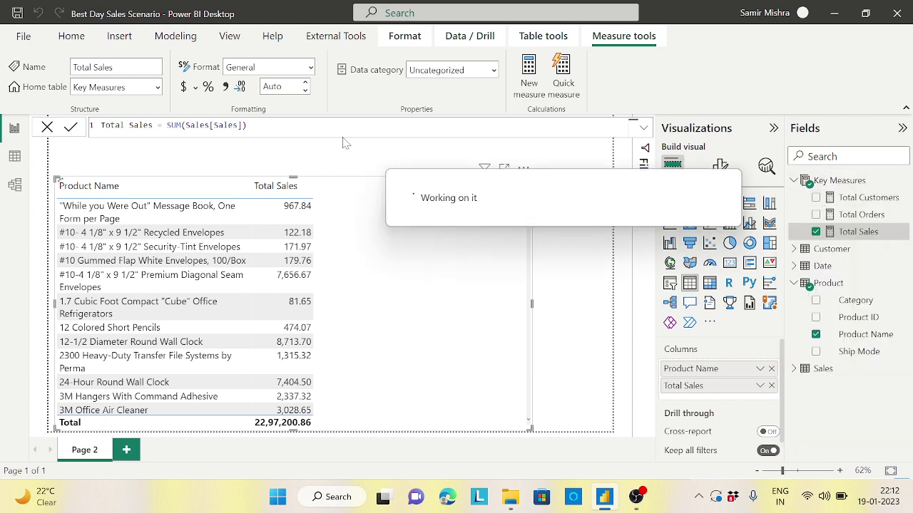
key(BackSpace)
text(Avg Dai)
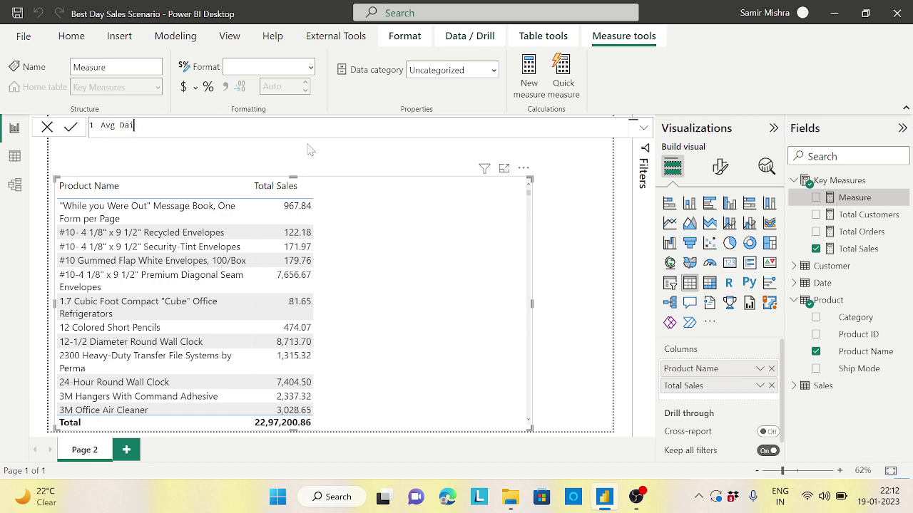
text(ly Sales)
key(ctrl+plus)
key(ctrl+plus)
key(ctrl+plus)
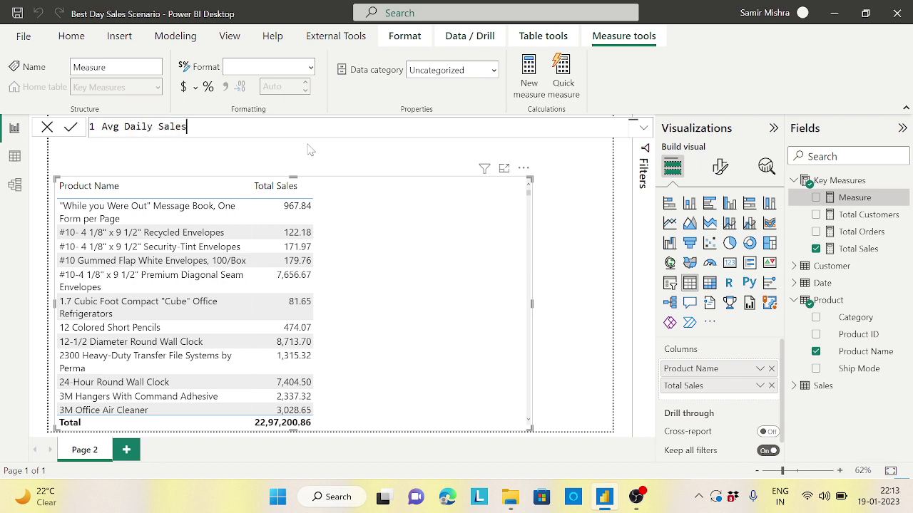
Define Avg Daily Sales as an AVERAGEX formula that iterates over VALUES('Date'[Date])
text(=)
key(shift+Return)
text(aver)
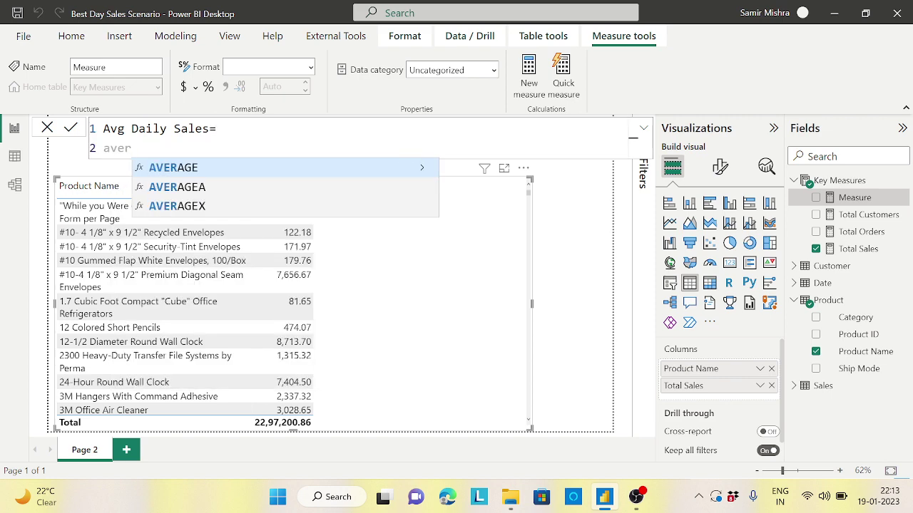
click(206, 206)
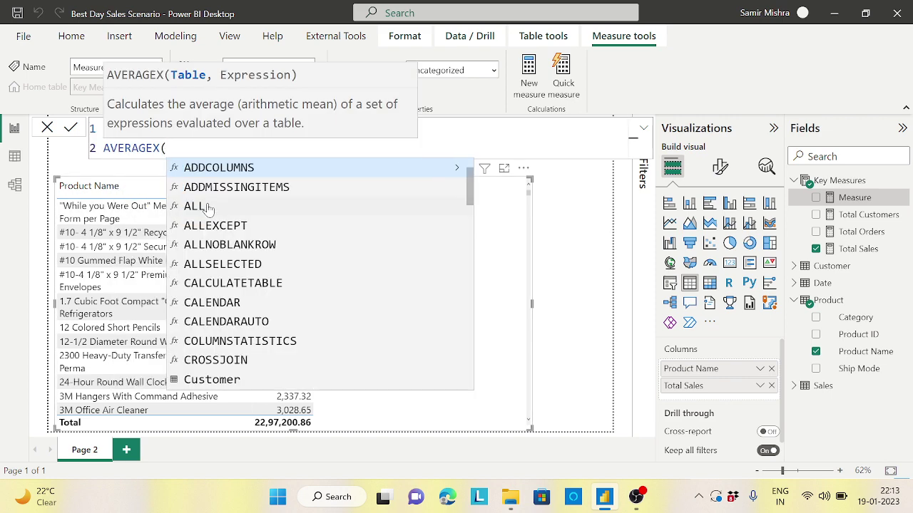
key(shift+Return)
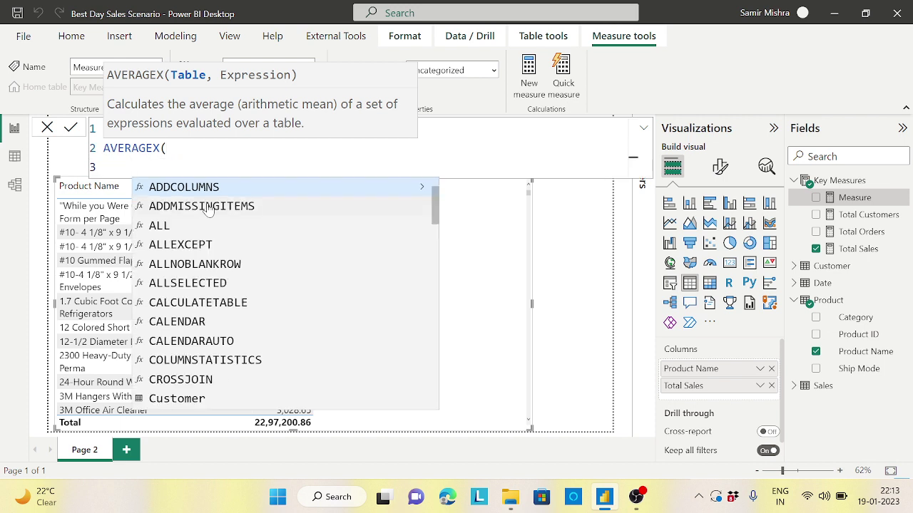
text(values)
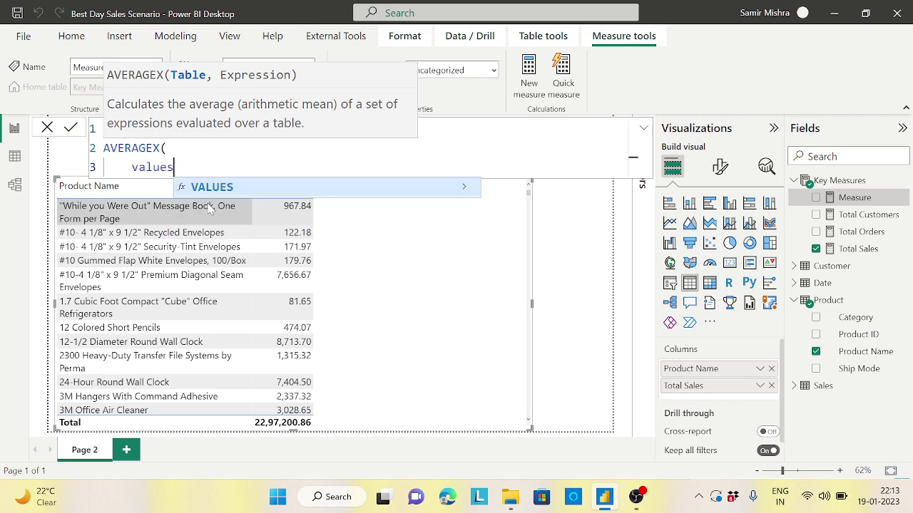
key(Tab)
text(date)
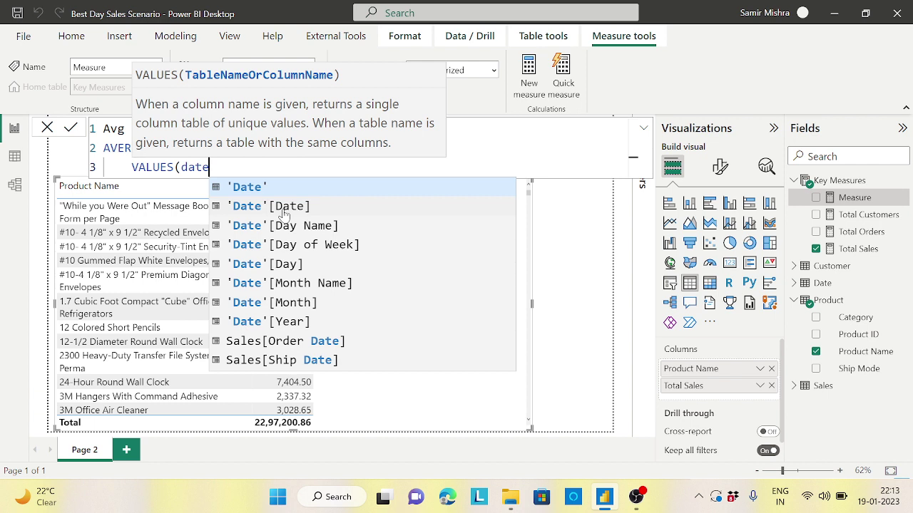
click(303, 209)
text(),)
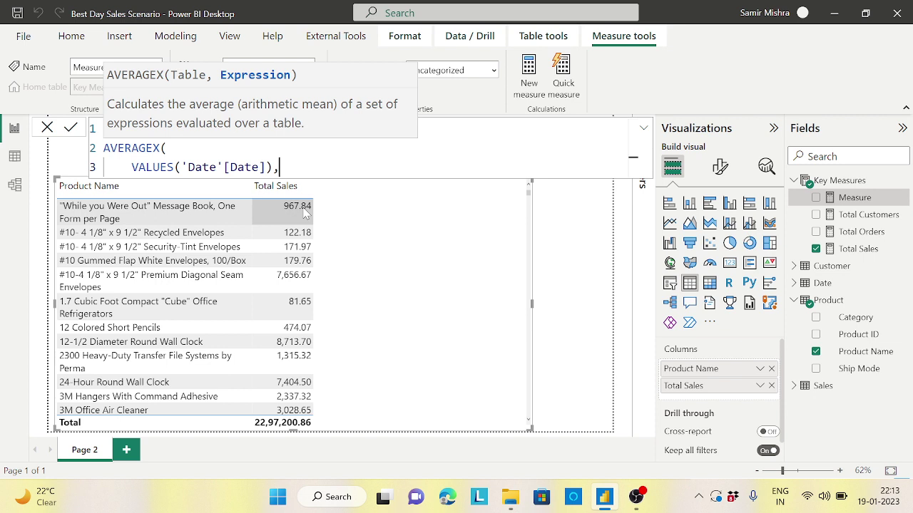
Use [Total Sales] as the expression averaged by AVERAGEX and close the formula's parenthesis
key(shift+Return)
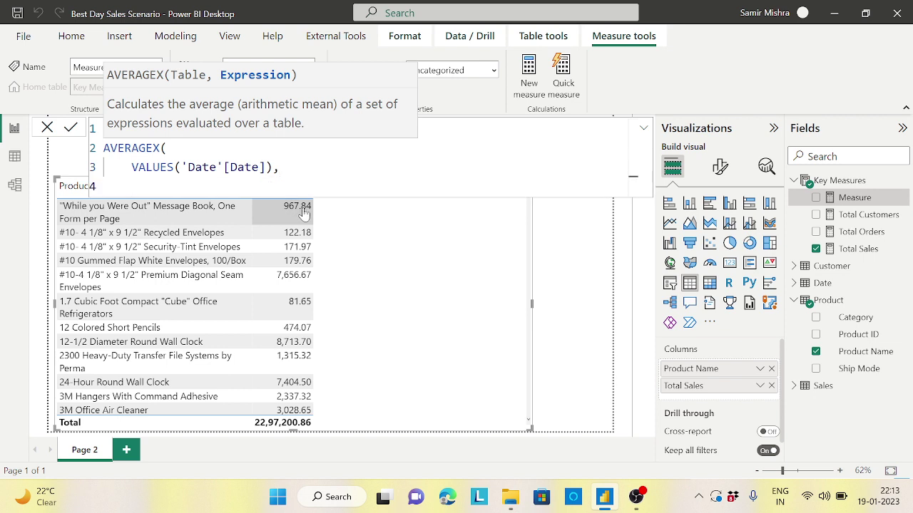
text([To)
click(251, 247)
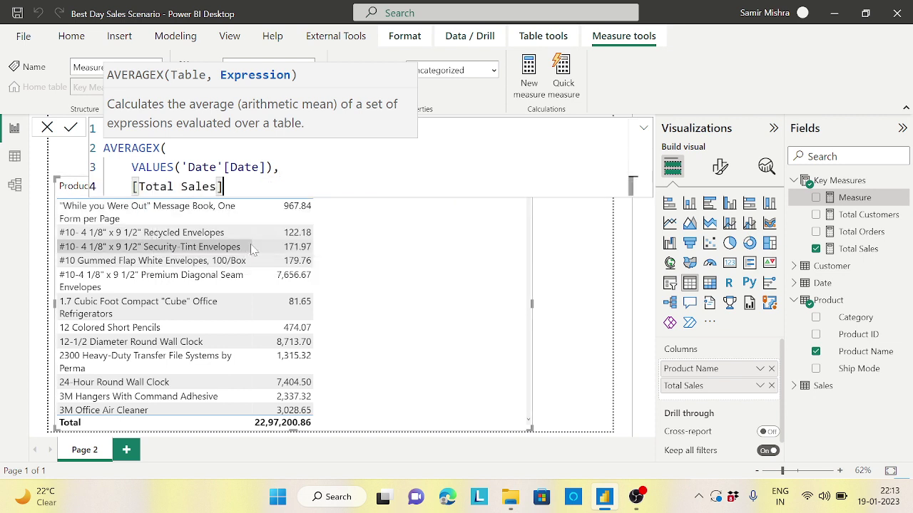
key(shift+Return)
text())
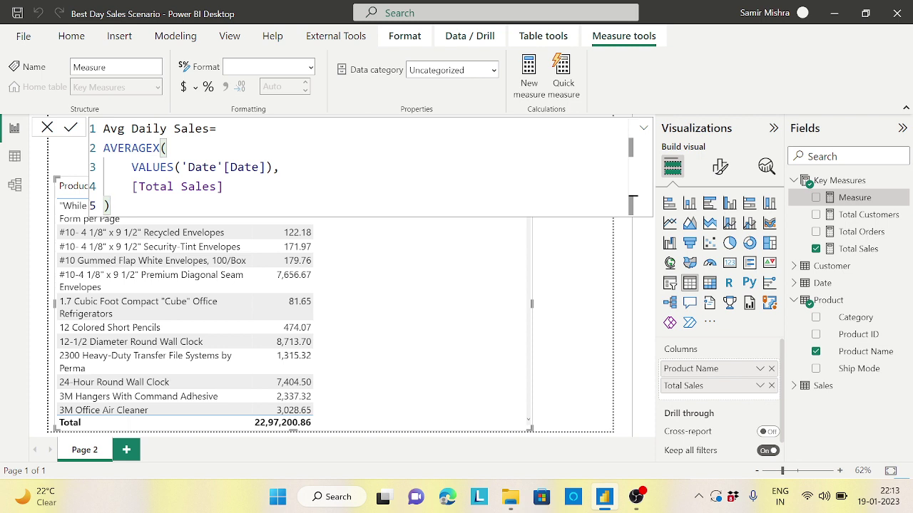
Commit the Avg Daily Sales measure, add it to the product table and collapse the formula editor
drag(131, 166, 267, 167)
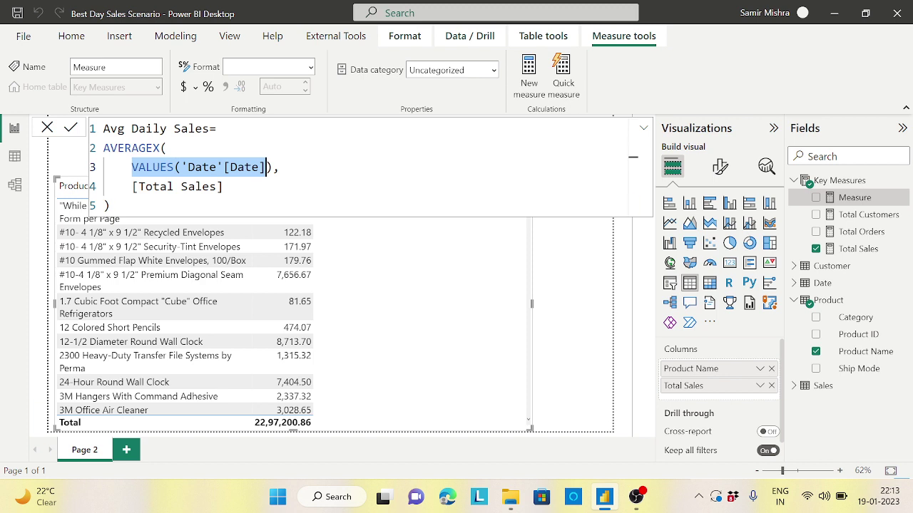
click(113, 205)
key(Return)
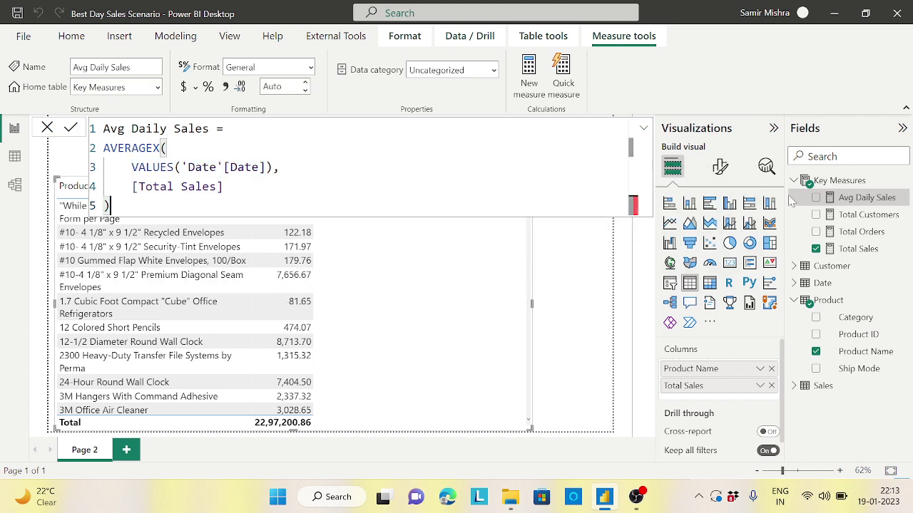
click(816, 198)
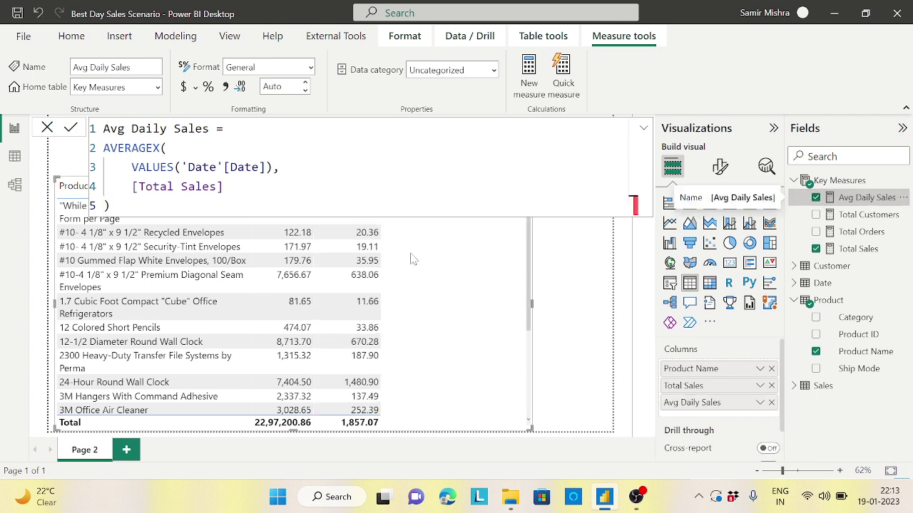
click(643, 129)
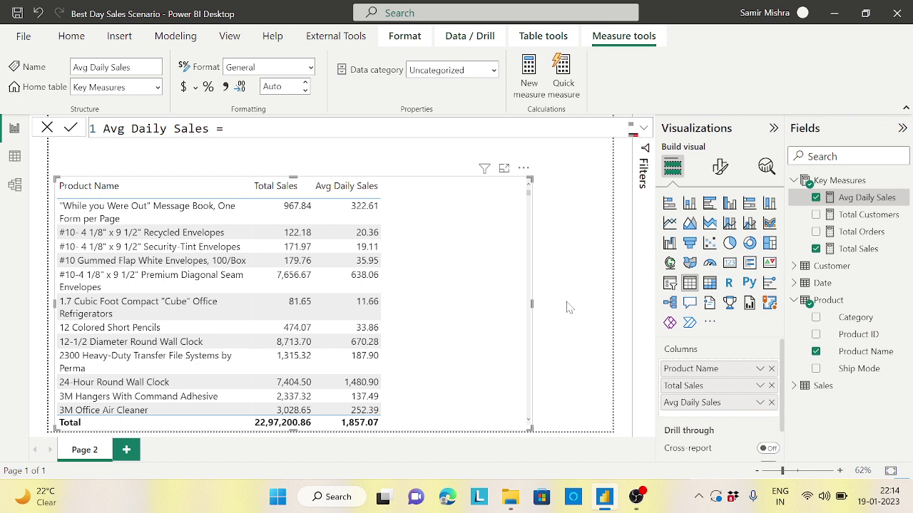
Open the Date table in data view and create a new calculated table named Test
click(15, 156)
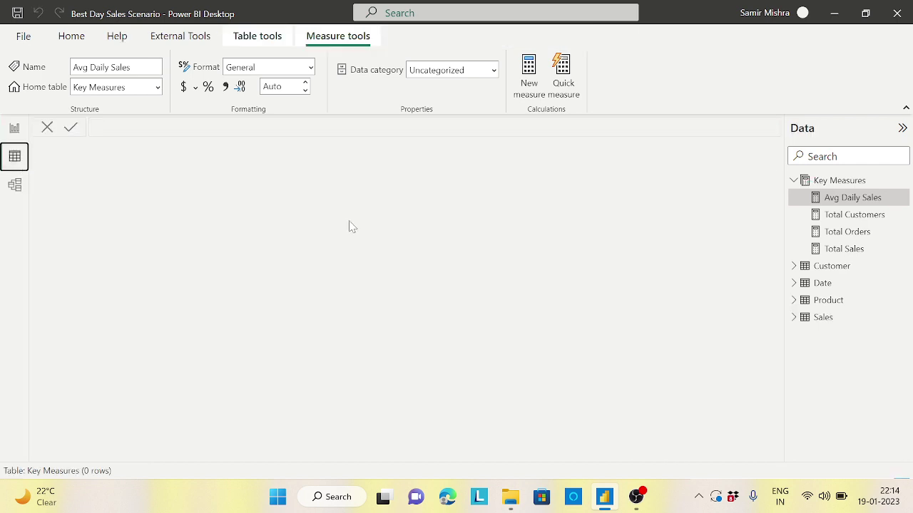
click(831, 290)
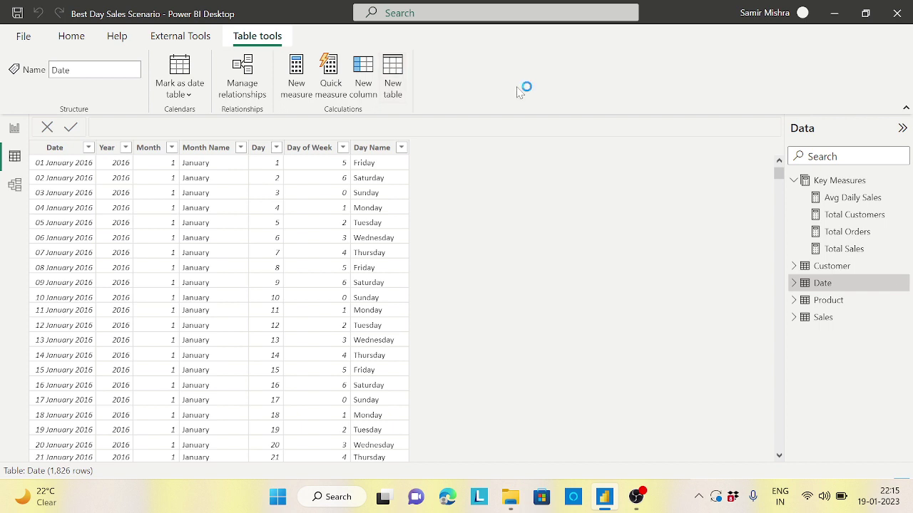
click(393, 75)
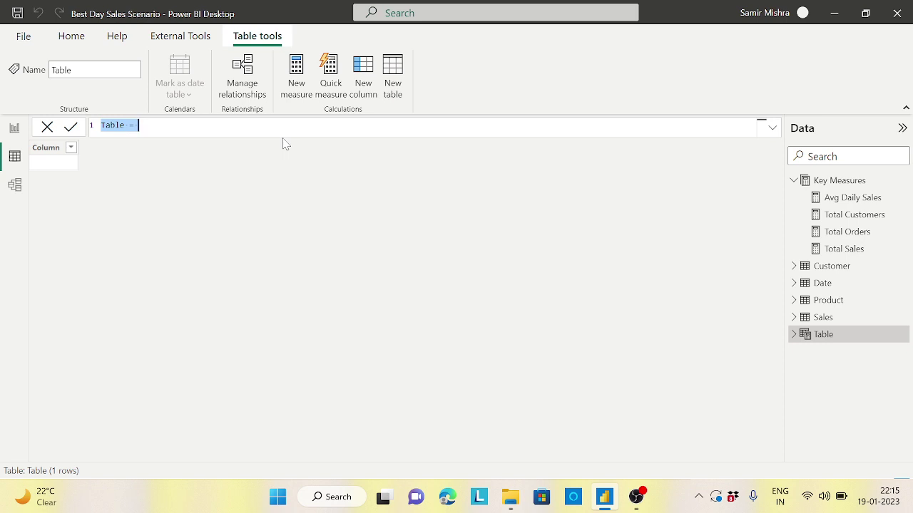
text(T)
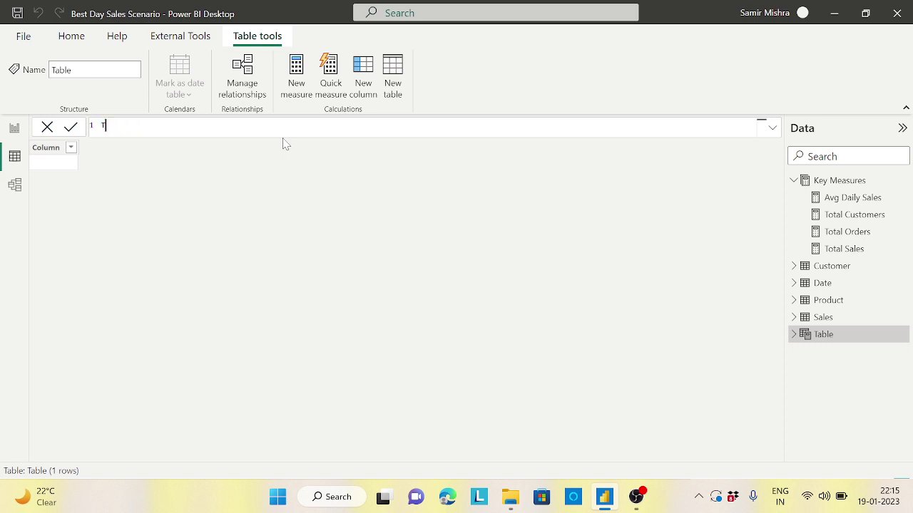
text(est=)
key(shift+Return)
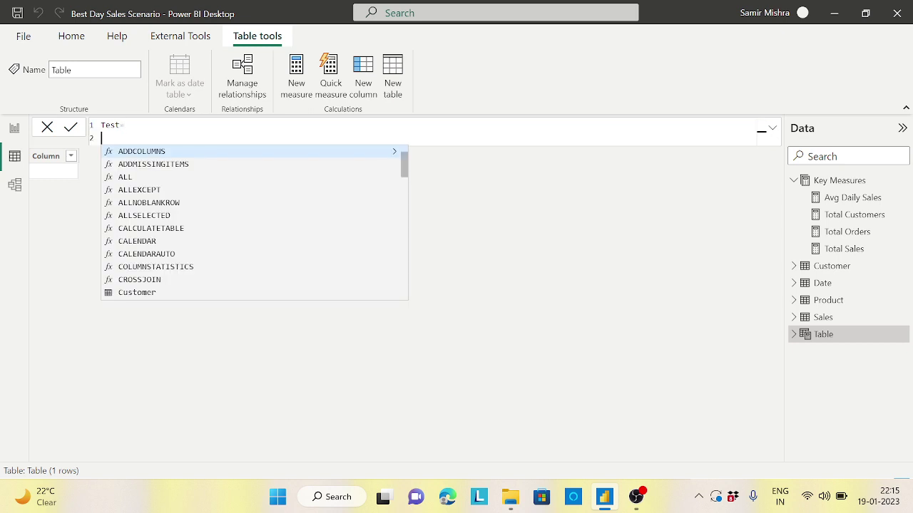
Define the table as a SUMMARIZE over the 'Date' table, grouped by 'Date'[Day Name]
text(SUMMARIZE()
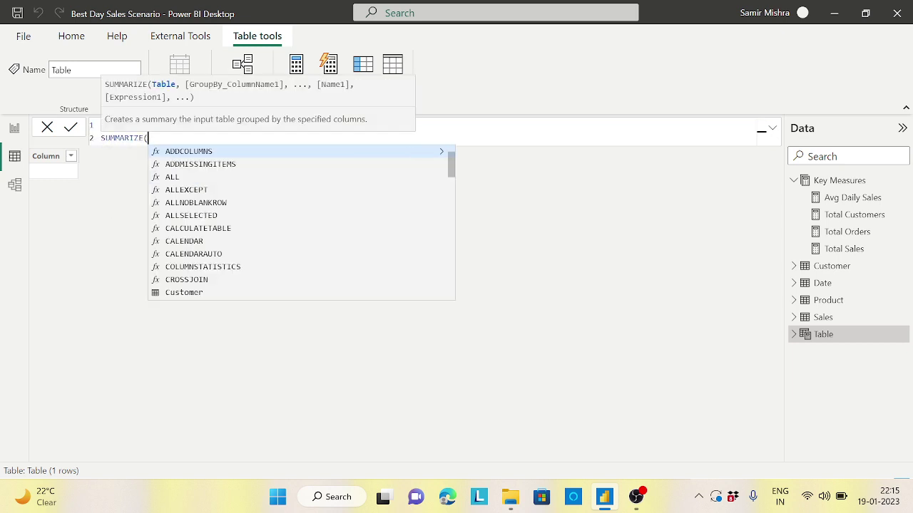
key(shift+Return)
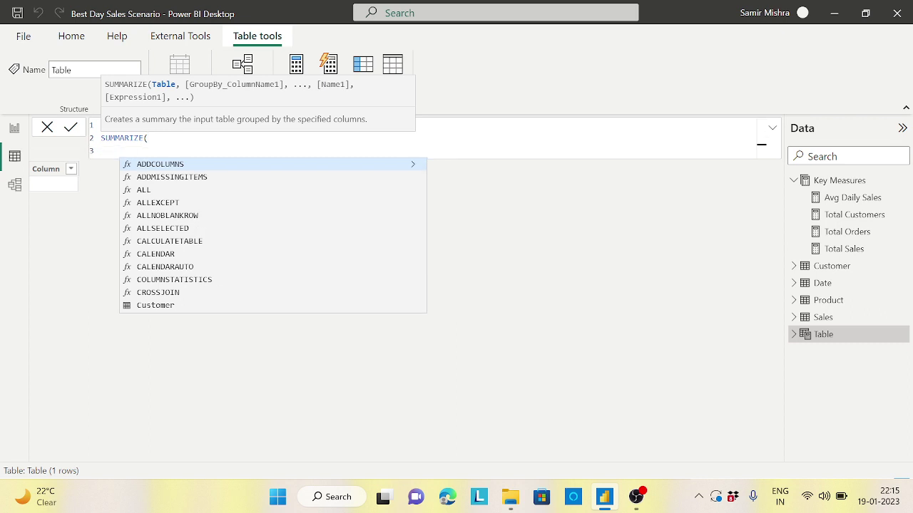
key(Tab)
text(date)
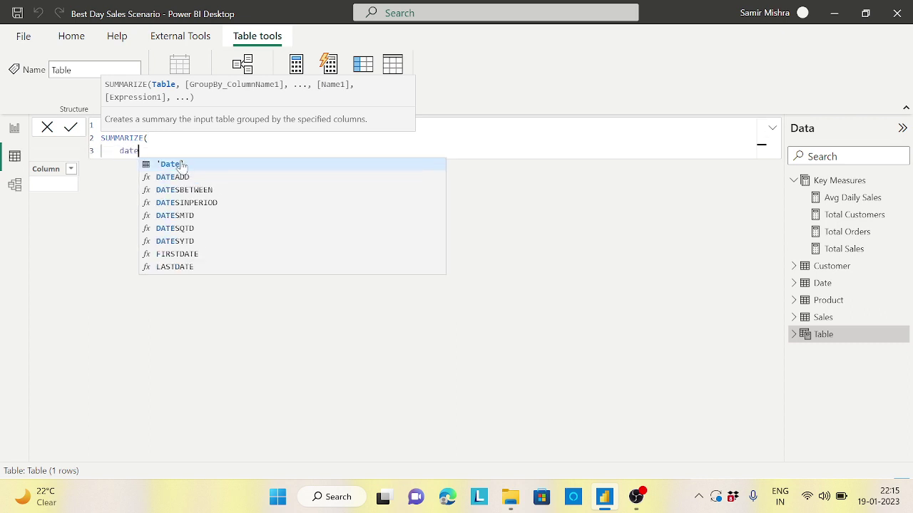
click(184, 166)
text(,)
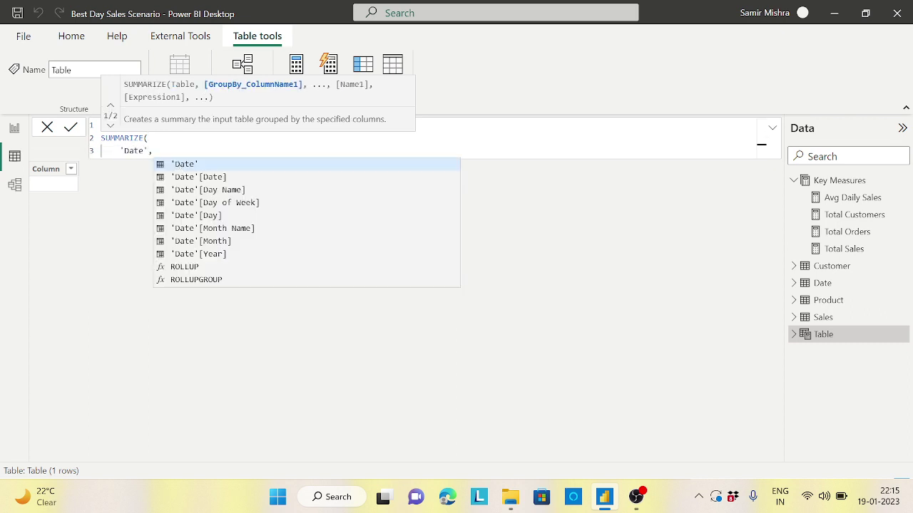
key(shift+Return)
text(date)
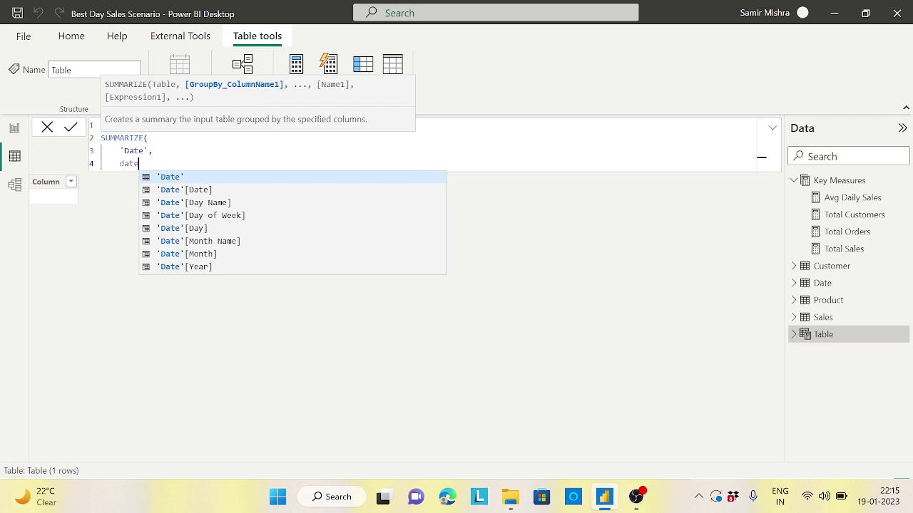
click(206, 207)
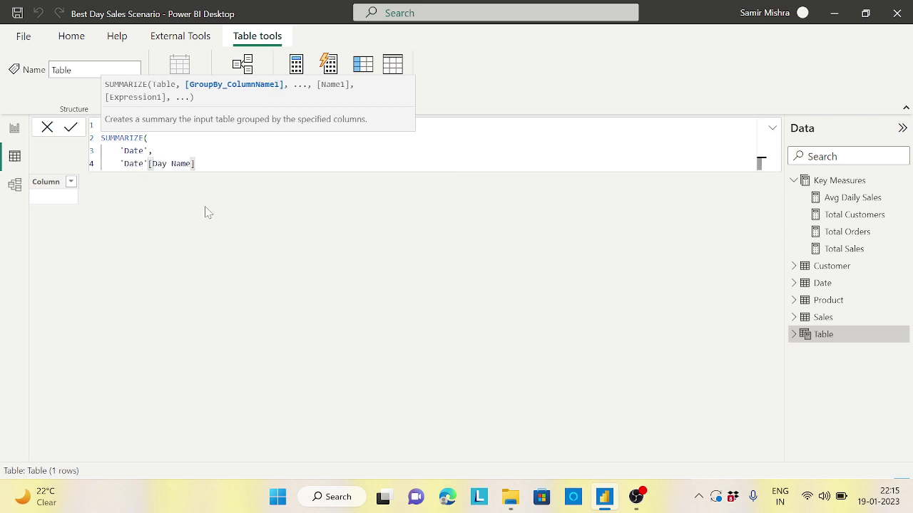
text(,)
key(shift+Return)
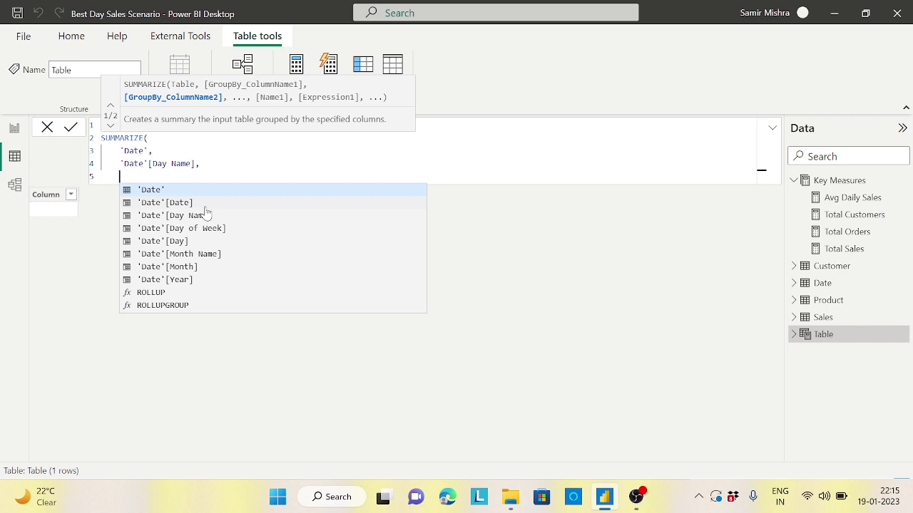
Add an "Avg Daily Sales" column based on [Avg Daily Sales], close the SUMMARIZE function and commit the table
text([)
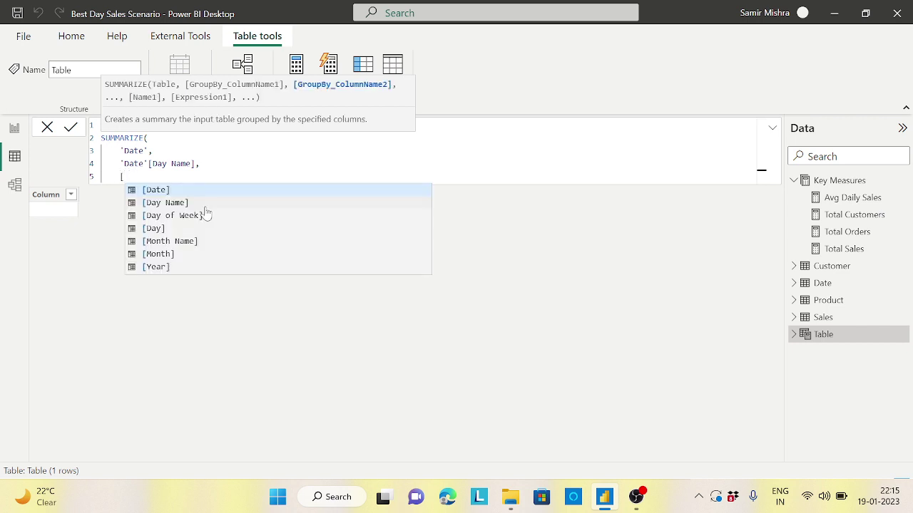
key(BackSpace)
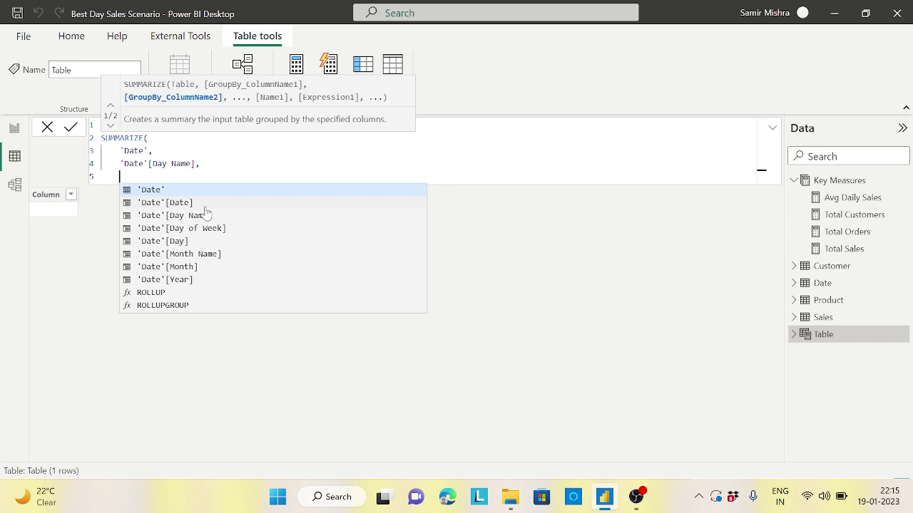
text(')
text(A)
text(vg Daily)
text( Sales")
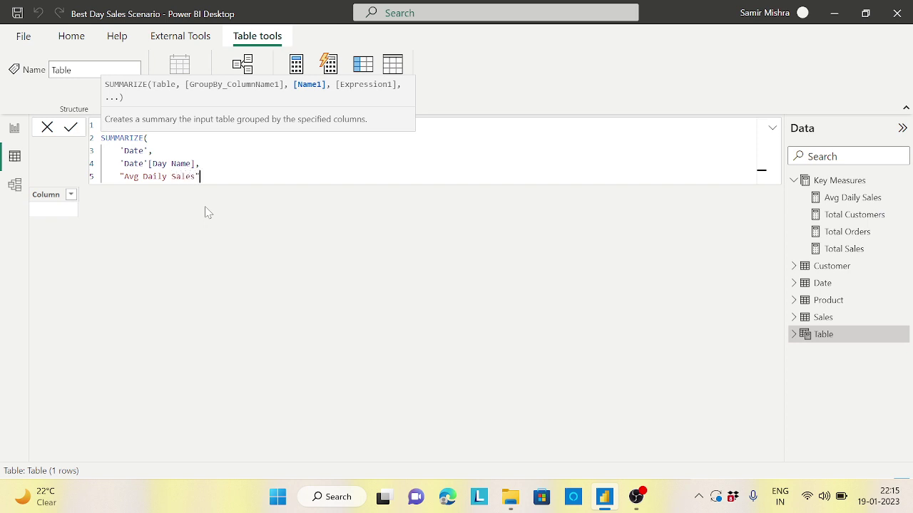
text(,[)
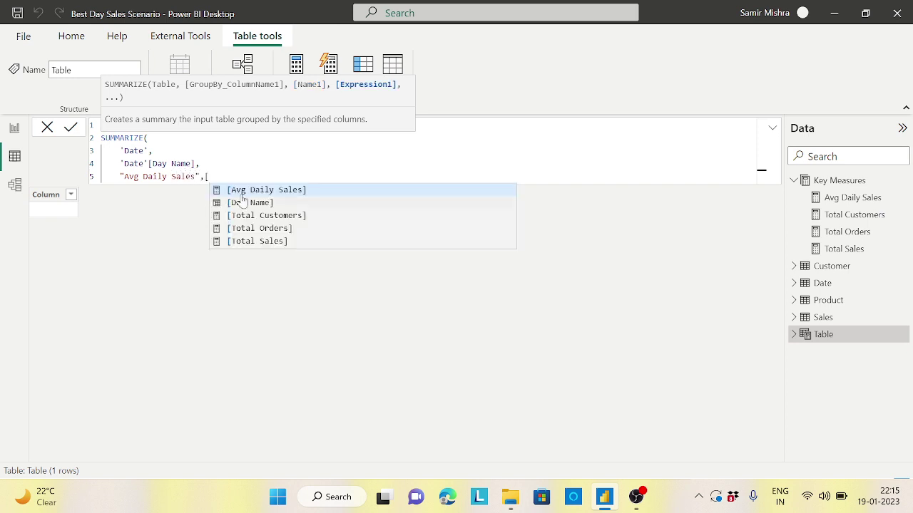
click(288, 190)
key(shift+Return)
text())
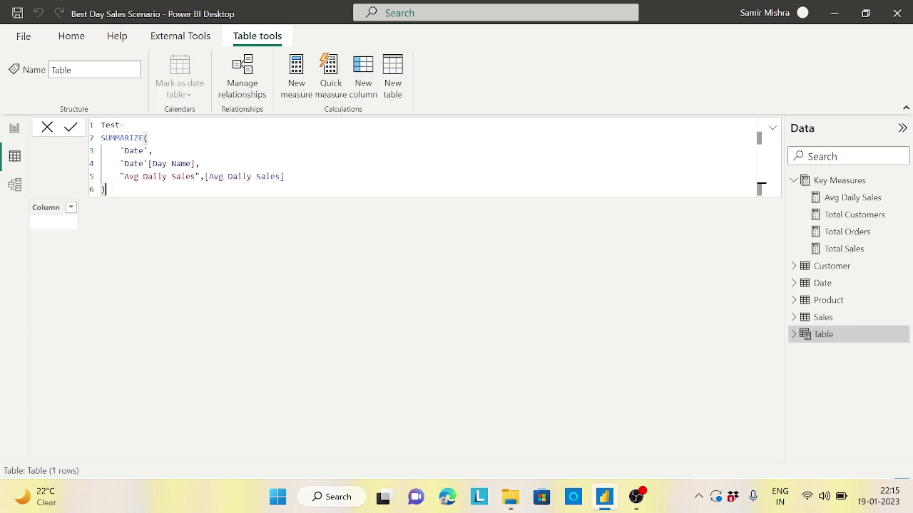
key(Return)
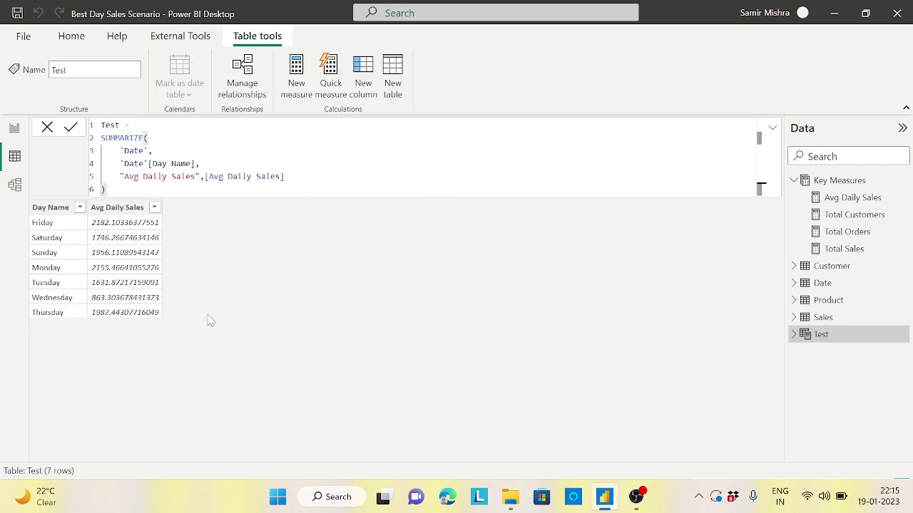
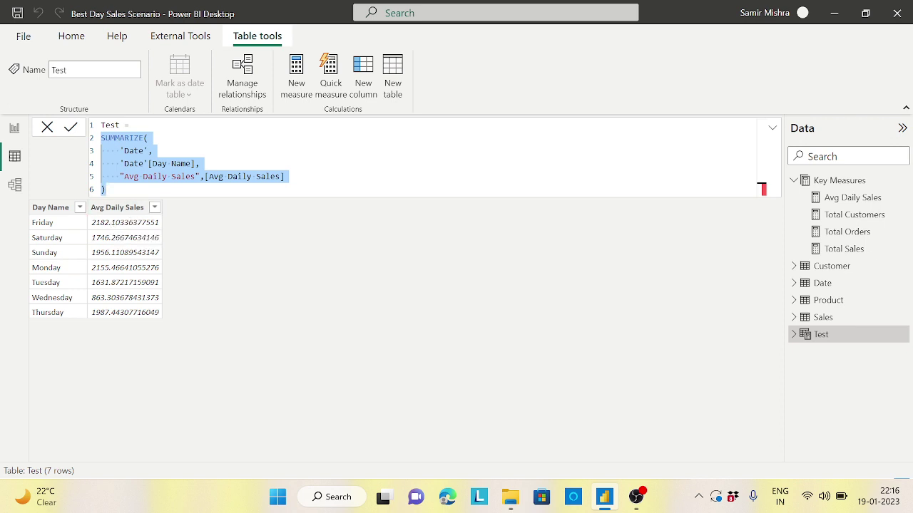
Copy the whole SUMMARIZE expression from the Test table's formula
click(104, 189)
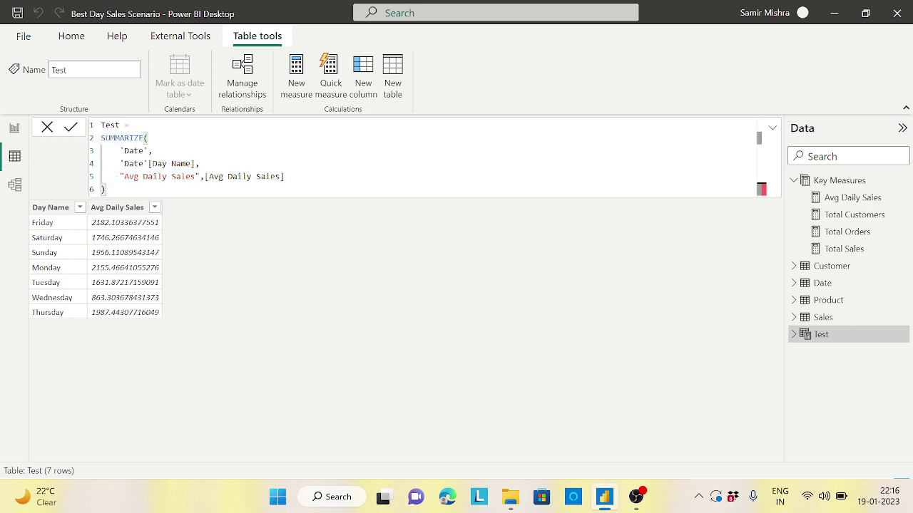
drag(105, 189, 100, 137)
key(ctrl+c)
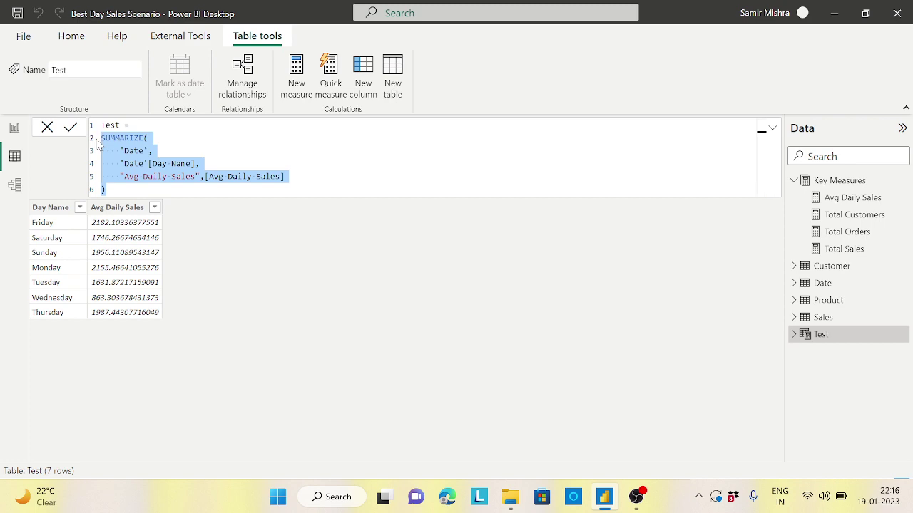
In report view, create a Key Measures measure named Best Day and paste the copied SUMMARIZE expression as its formula
click(14, 128)
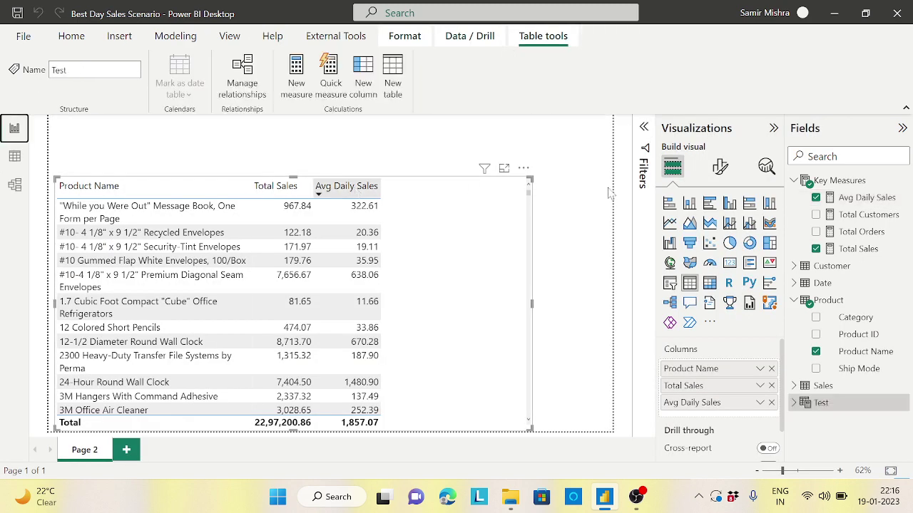
click(901, 181)
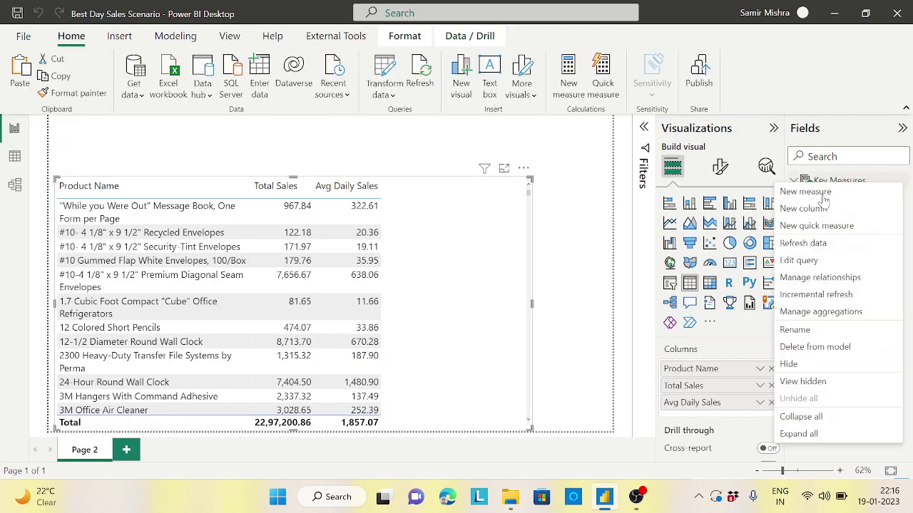
click(822, 194)
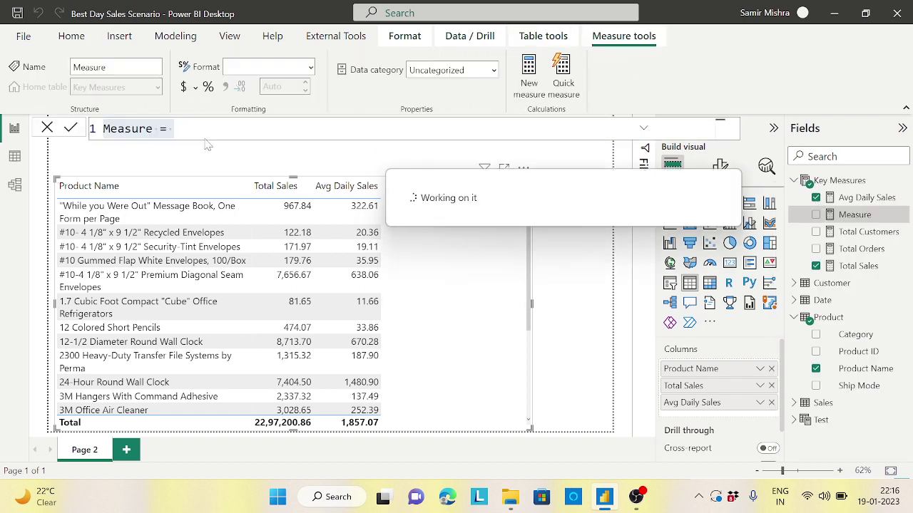
text(Best)
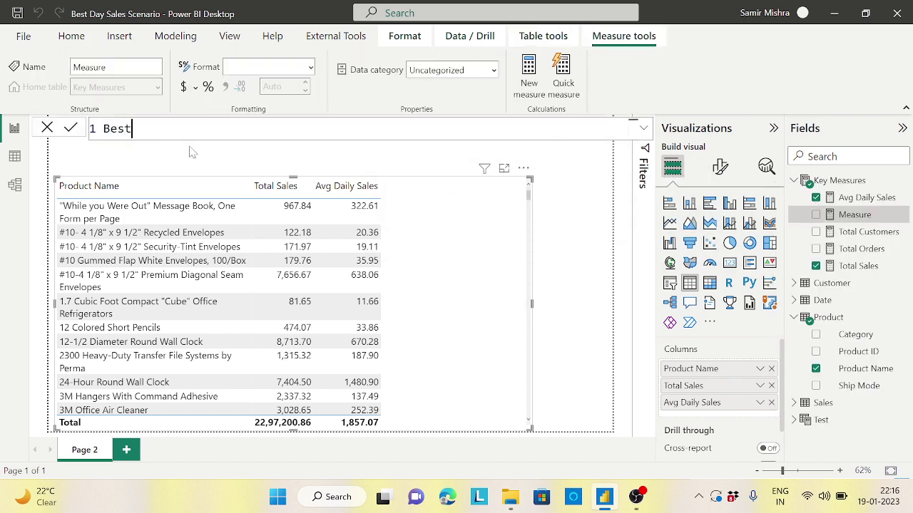
text( Day=)
key(shift+Return)
key(ctrl+v)
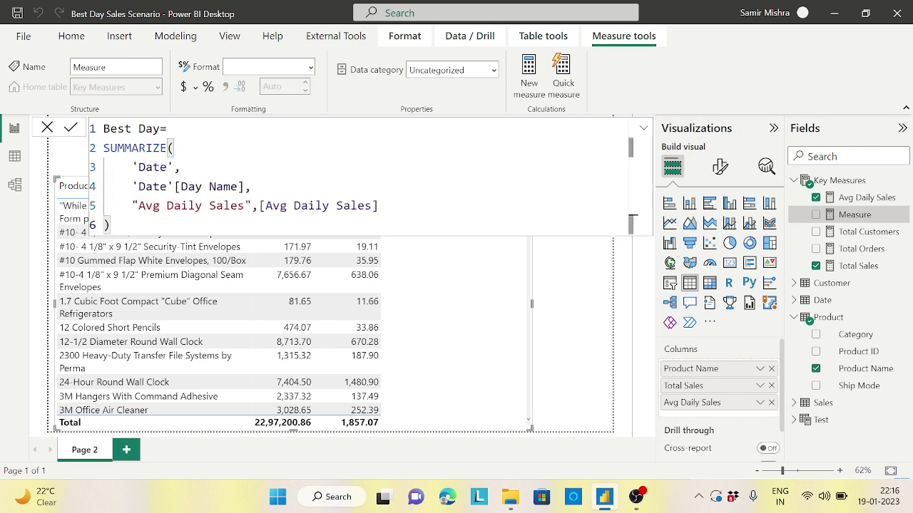
Insert a TOPN function before SUMMARIZE in the Best Day formula, with 1 as its N value
click(167, 128)
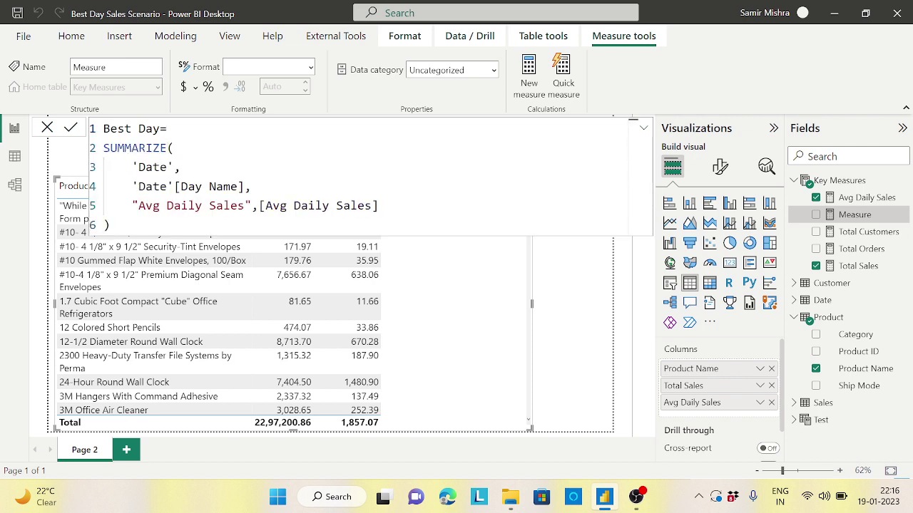
key(shift+Return)
text(top)
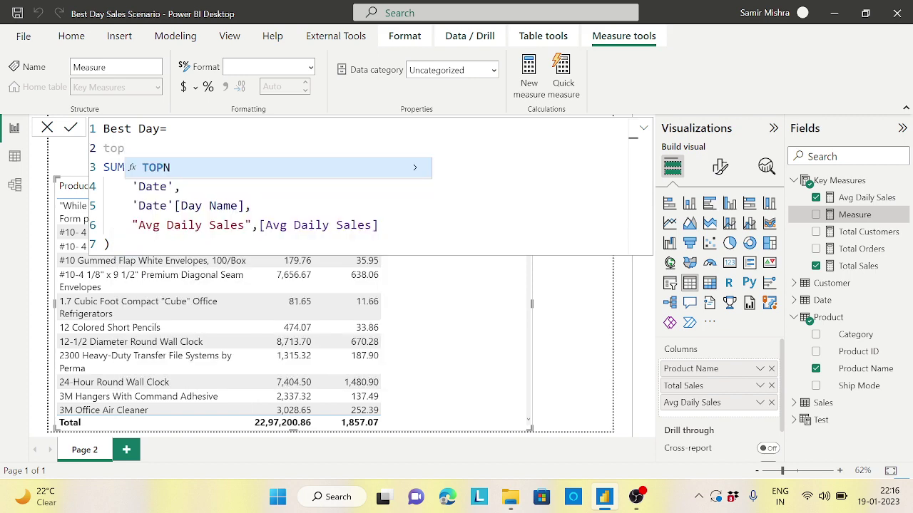
key(Tab)
key(shift+Return)
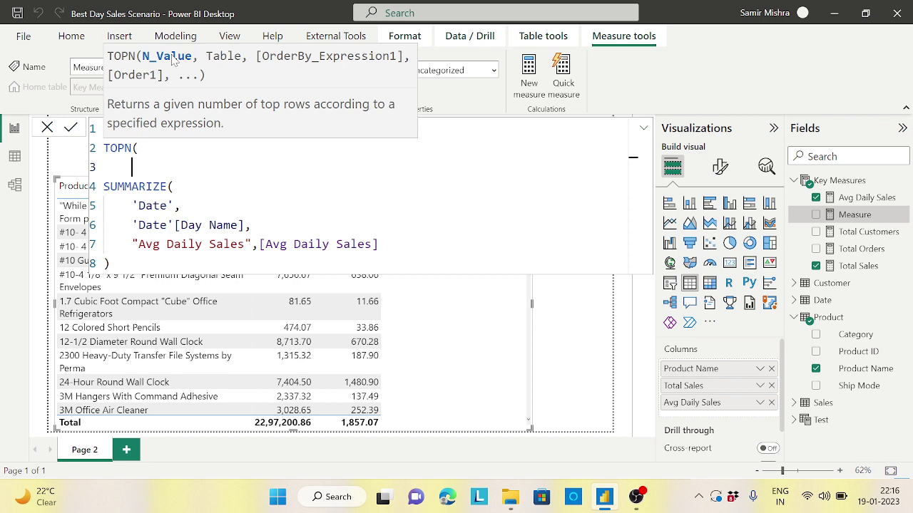
key(Tab)
text(1,)
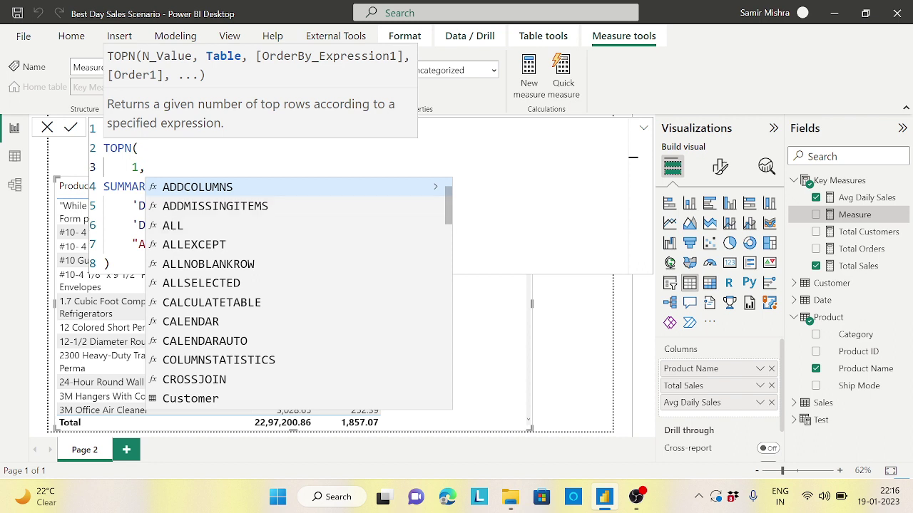
Indent the SUMMARIZE block inside TOPN and start a new line after its closing parenthesis
click(118, 205)
drag(632, 194, 634, 263)
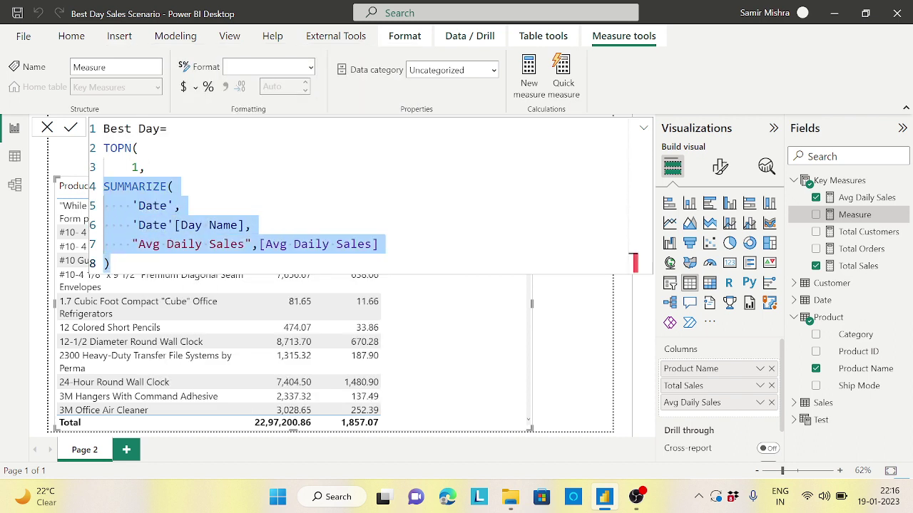
key(Tab)
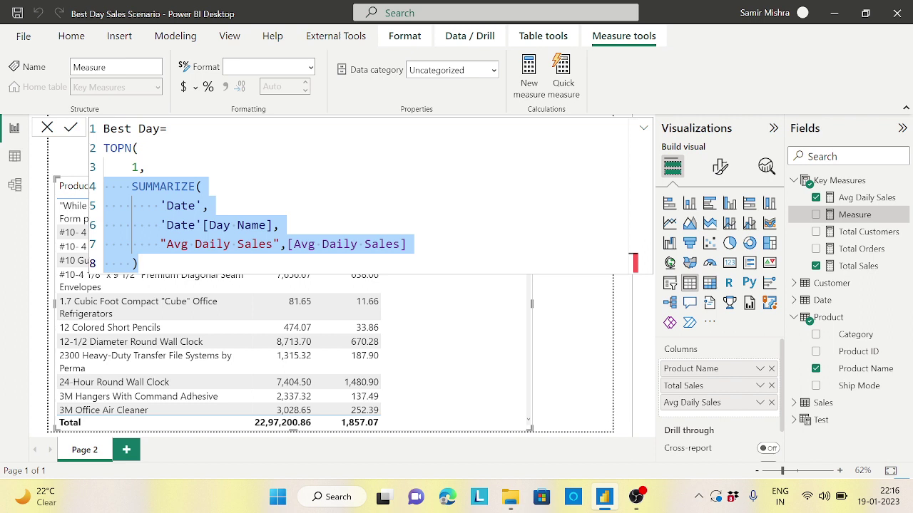
key(BackSpace)
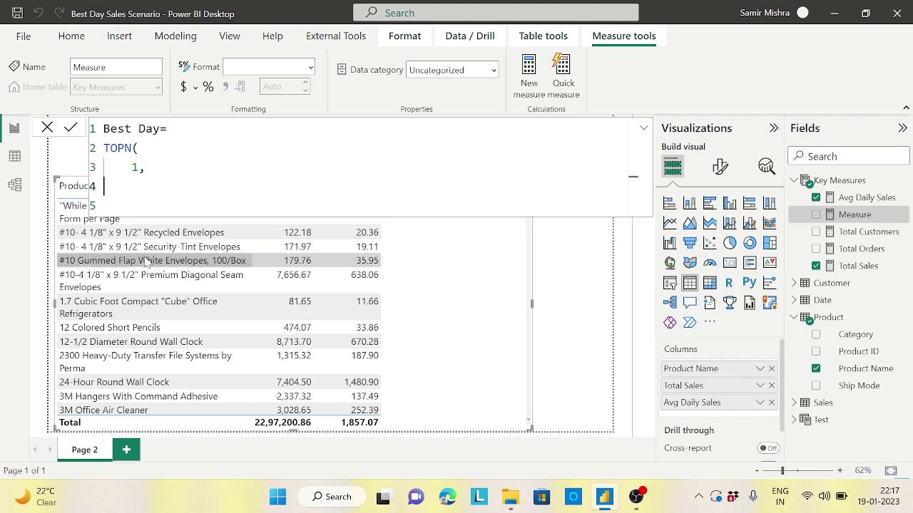
key(ctrl+z)
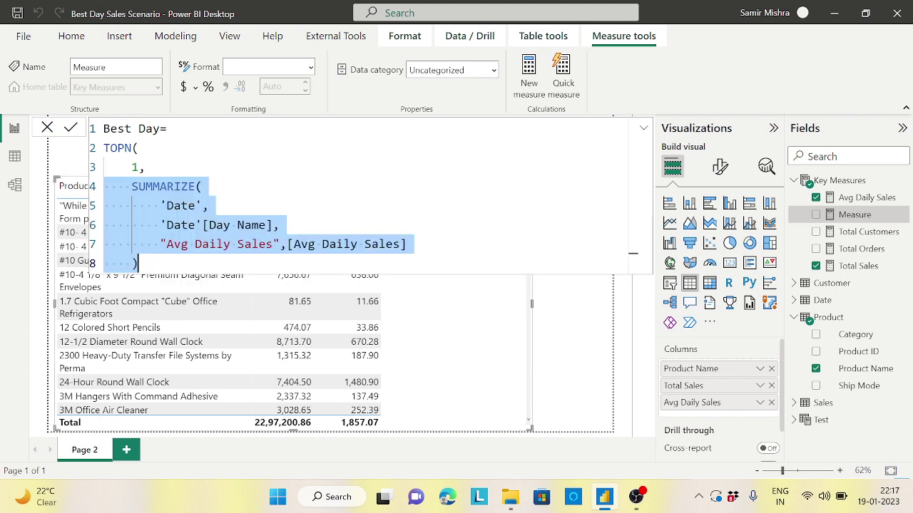
key(Right)
key(shift+Return)
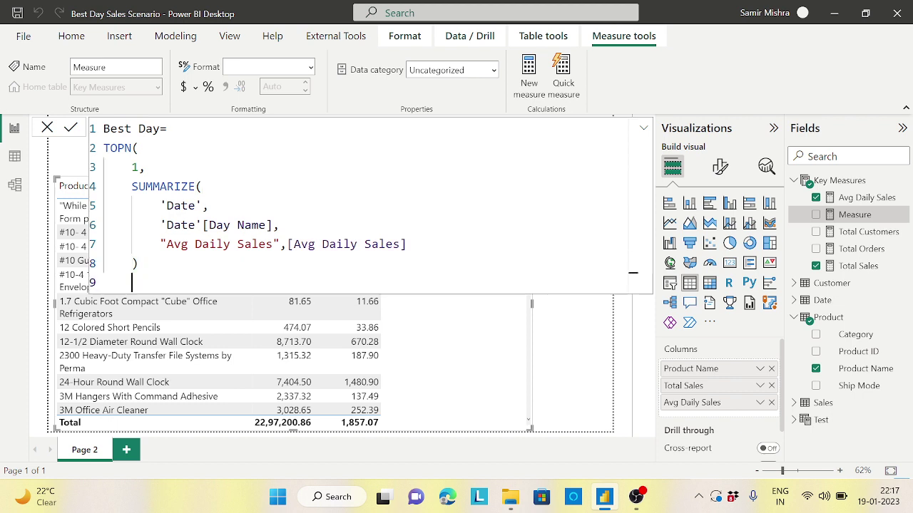
Close the TOPN function in the Best Day formula and open a MAXX function on a new line before it
text())
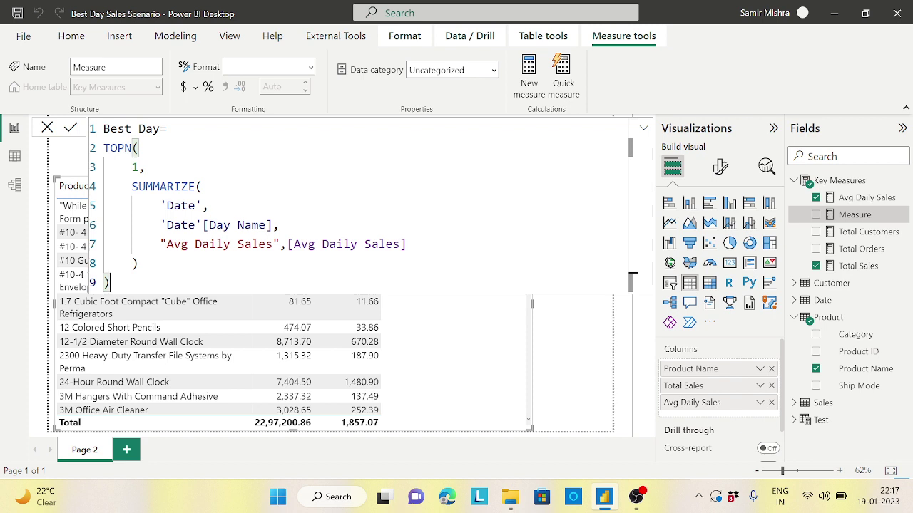
click(168, 129)
key(shift+Return)
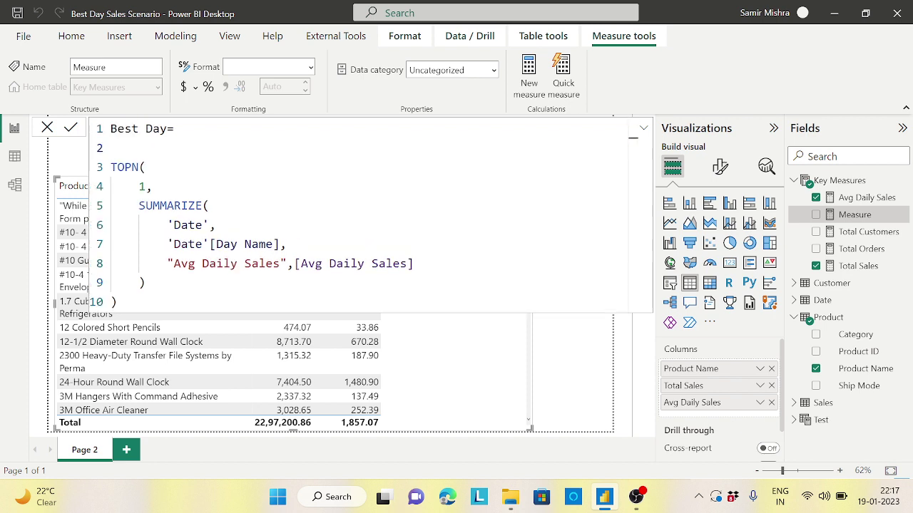
text(max)
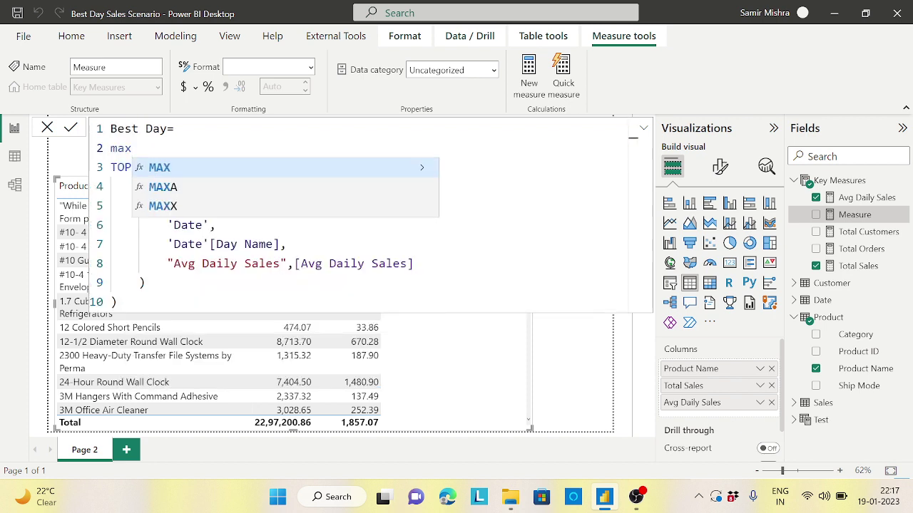
click(173, 207)
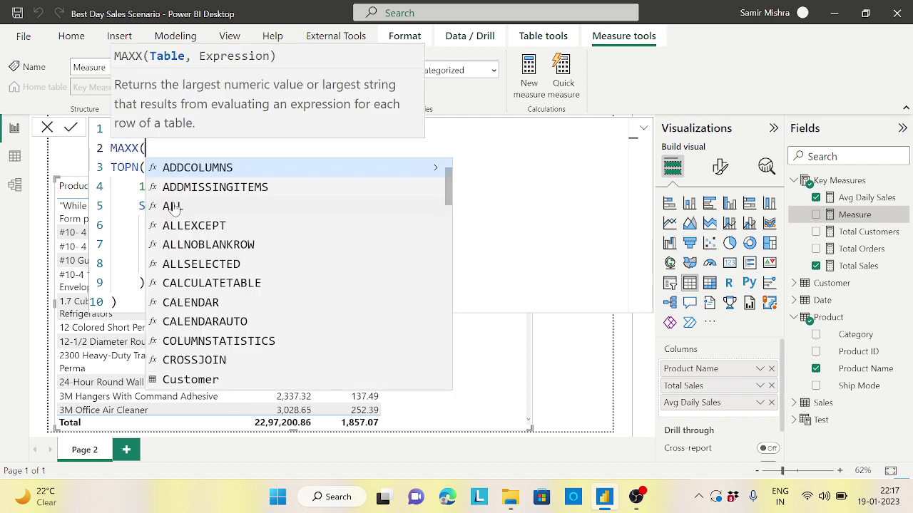
Indent the whole TOPN block one level inside the MAXX function
click(118, 302)
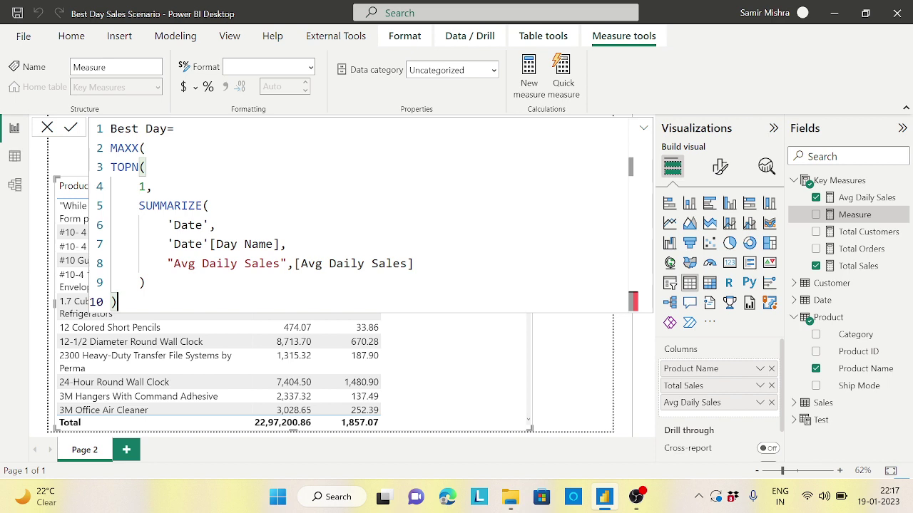
drag(111, 167, 118, 302)
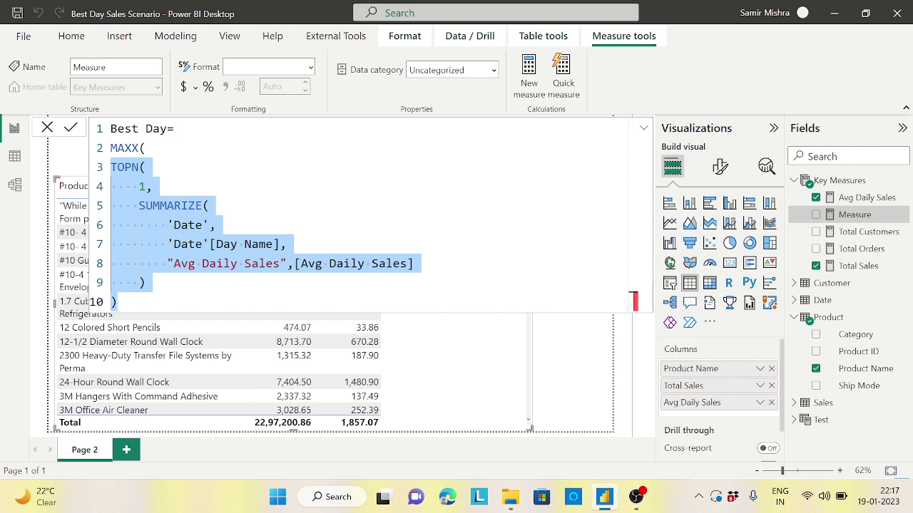
key(Tab)
click(146, 301)
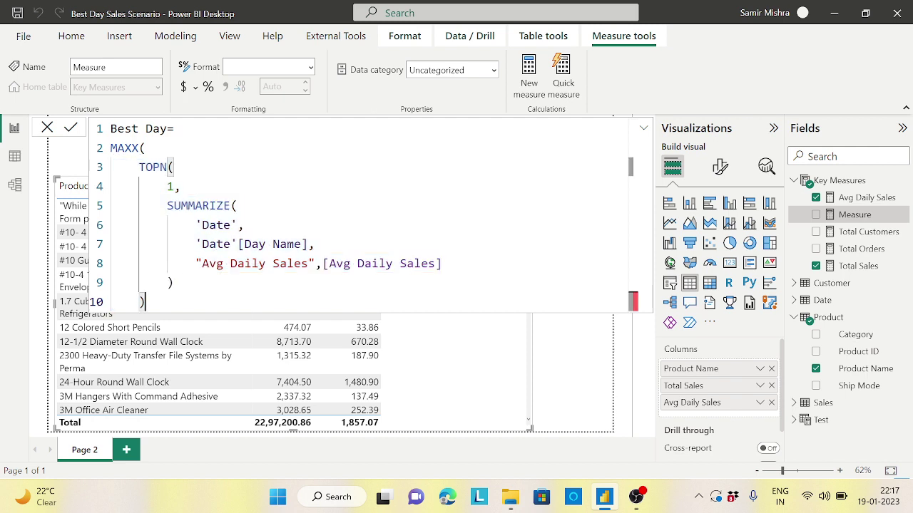
Add 'Date'[Day Name] as the MAXX expression after the TOPN block and close the function on a new line
text(,)
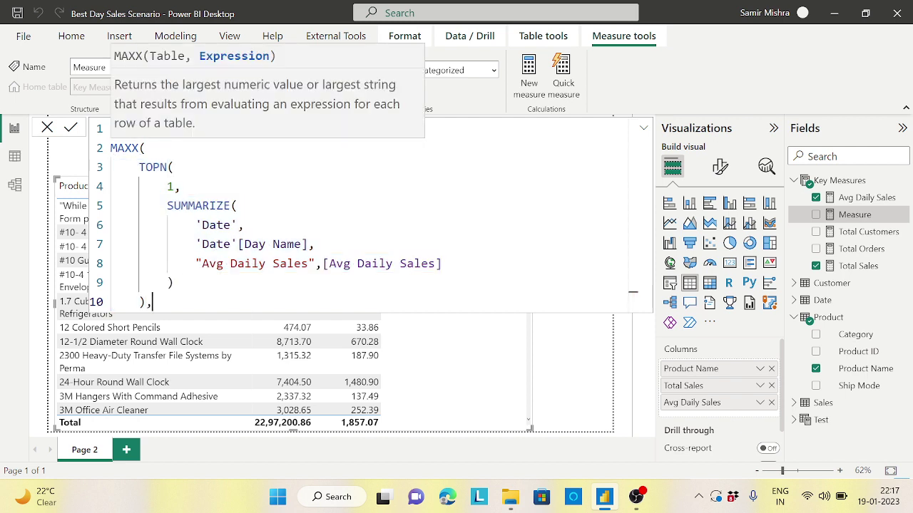
key(Return)
text(day)
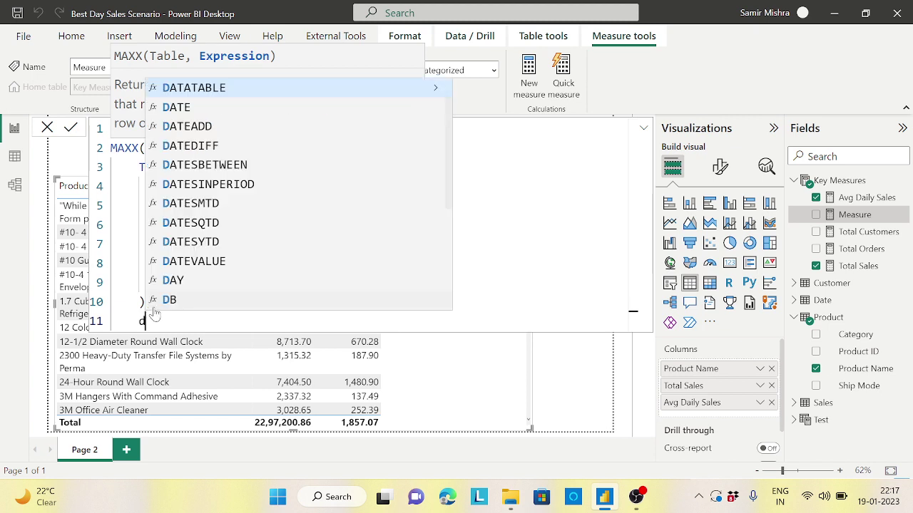
click(260, 108)
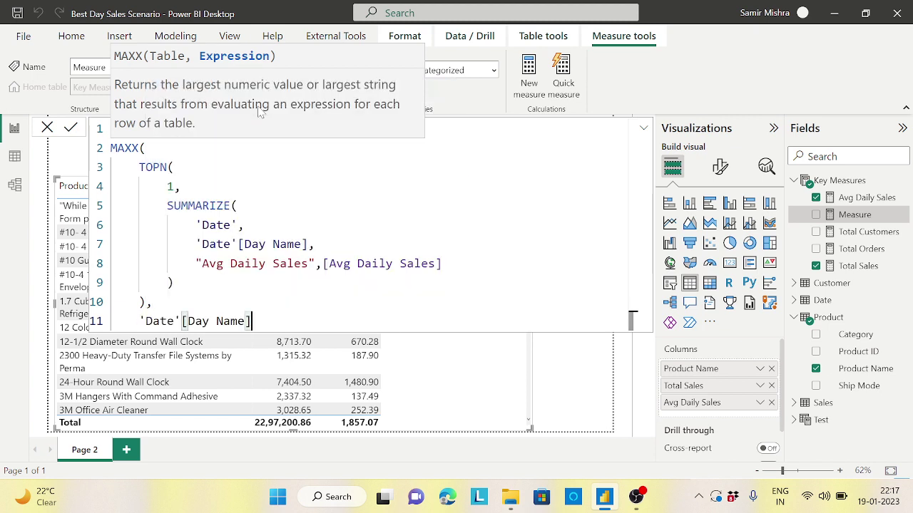
key(shift+Return)
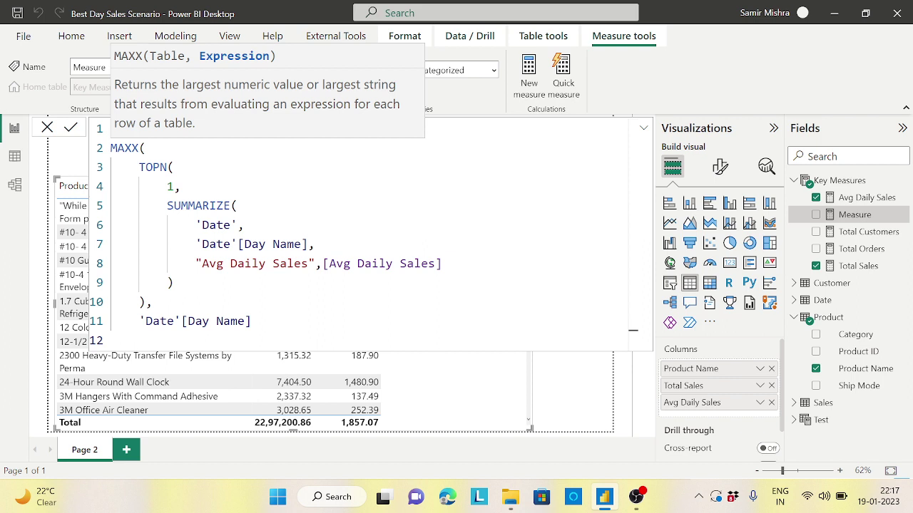
text())
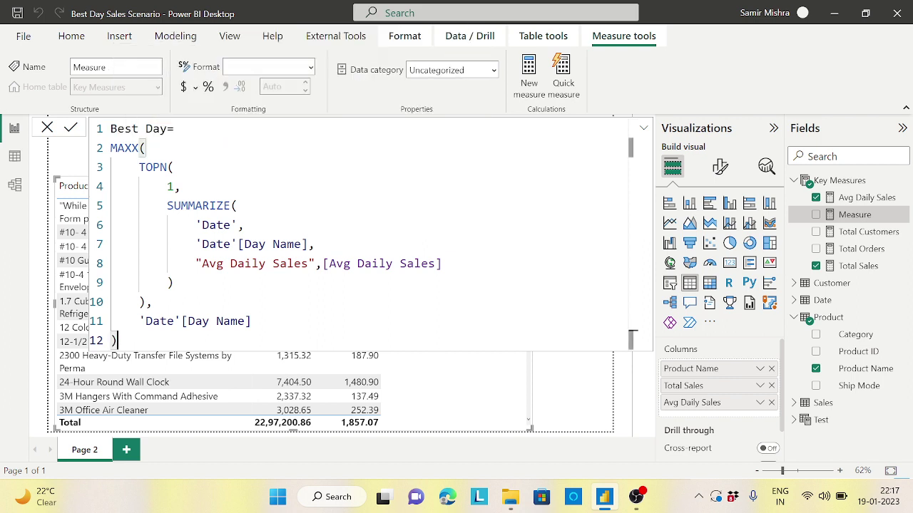
Check the SUMMARIZE block and the Day Name expression, and commit the Best Day measure
drag(167, 205, 173, 282)
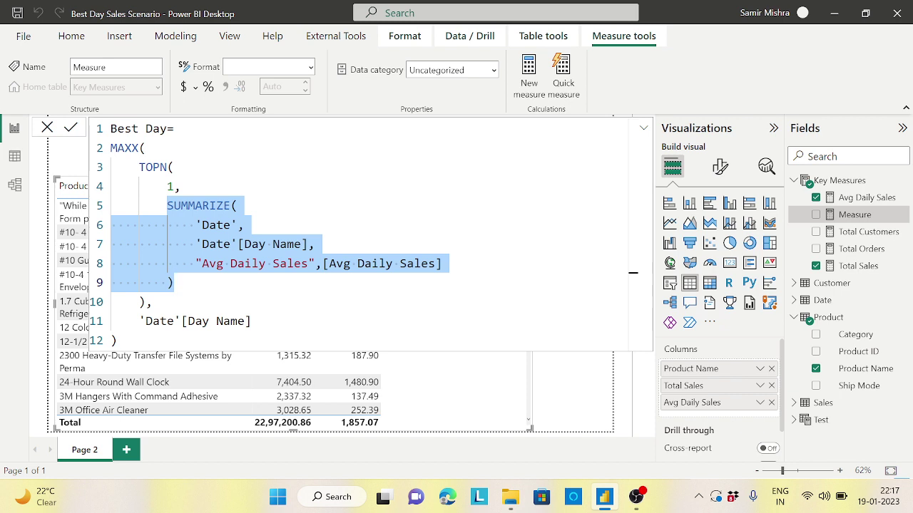
drag(146, 320, 251, 321)
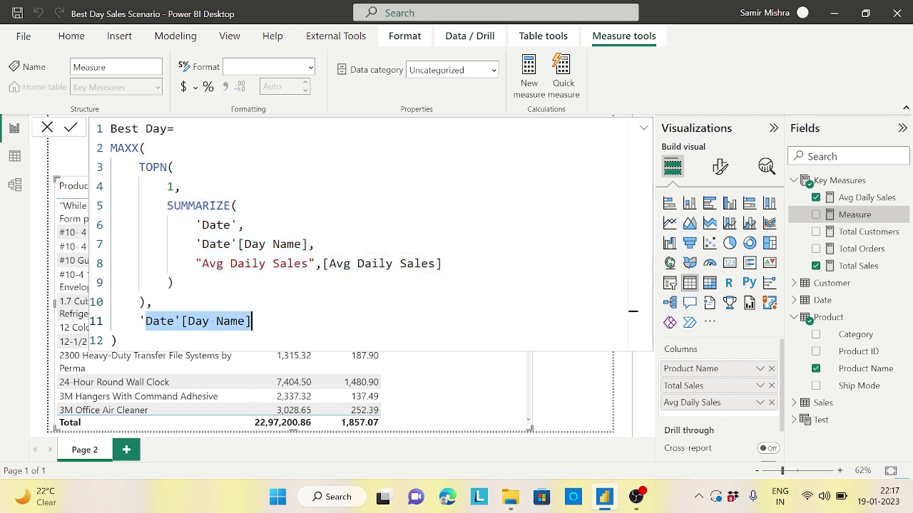
click(117, 340)
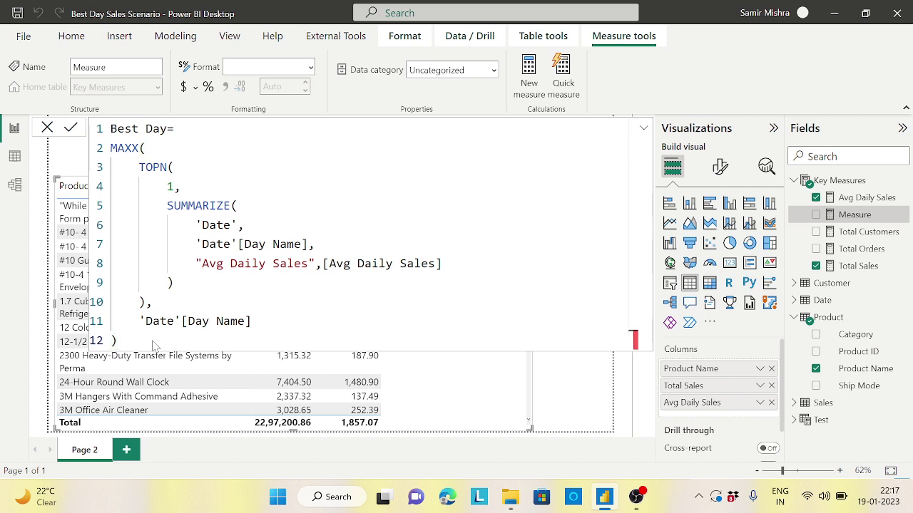
key(Return)
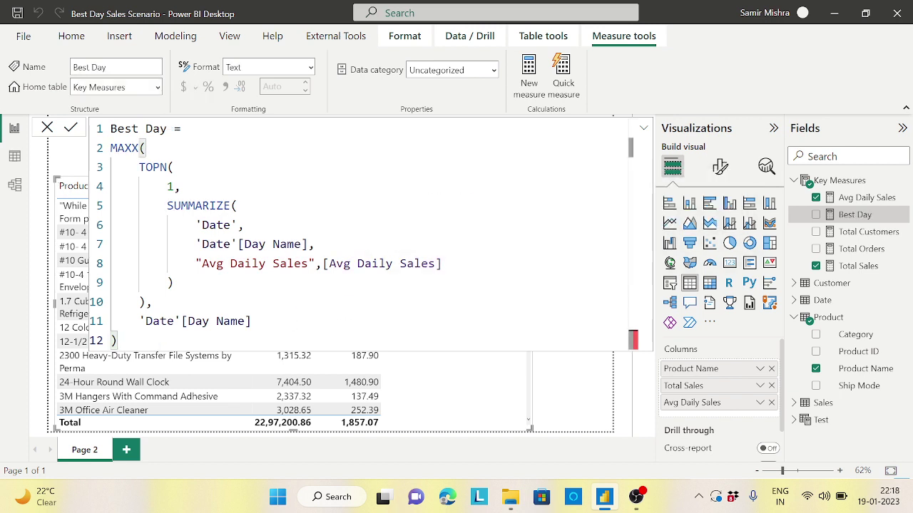
Collapse the formula and add the Best Day measure to the product table, checking its values down the rows
click(644, 129)
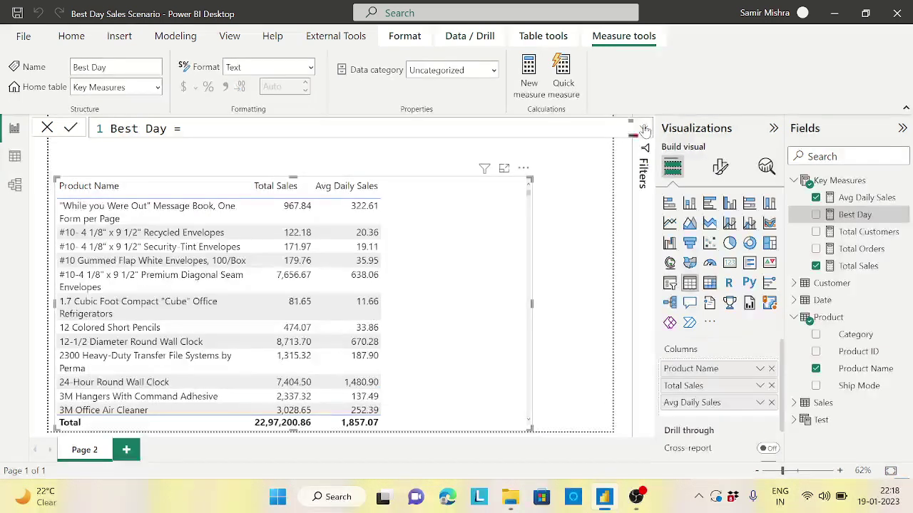
click(816, 215)
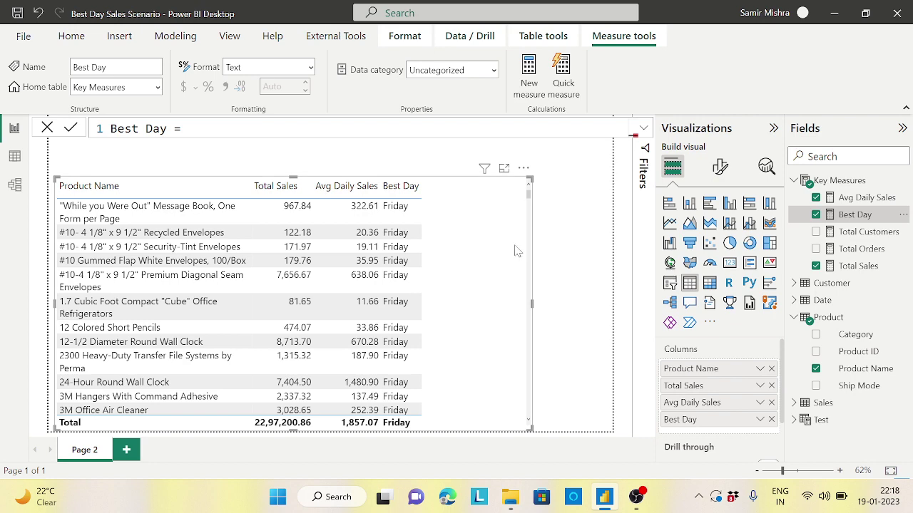
click(529, 205)
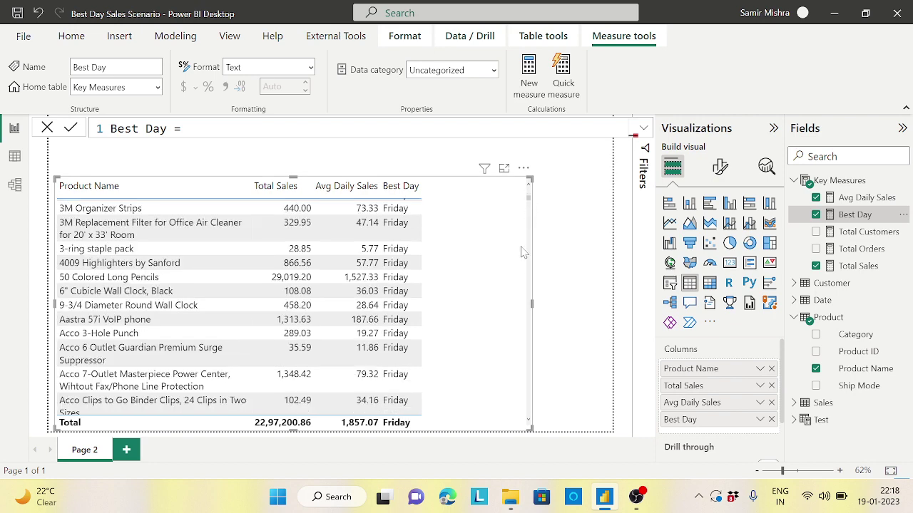
scroll(529, 212, down, 1)
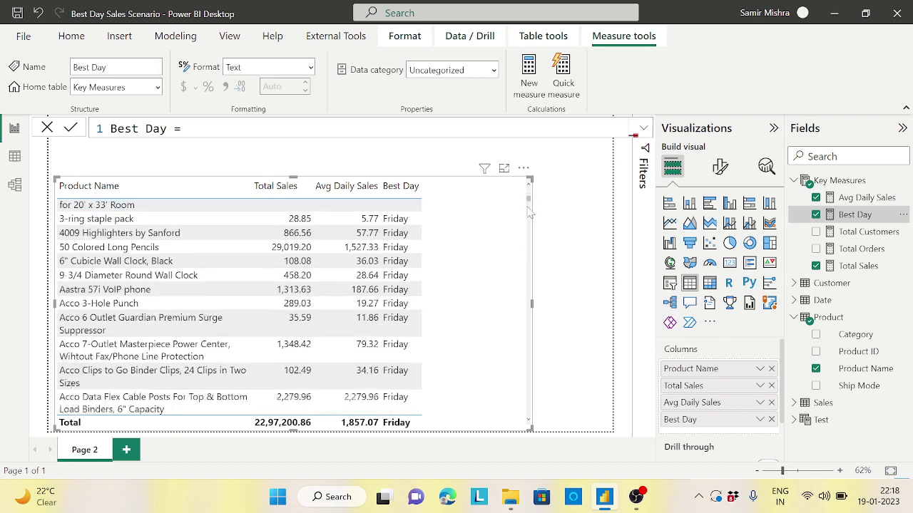
mouse_move(529, 212)
mouse_down()
mouse_move(528, 403)
mouse_move(531, 212)
mouse_up()
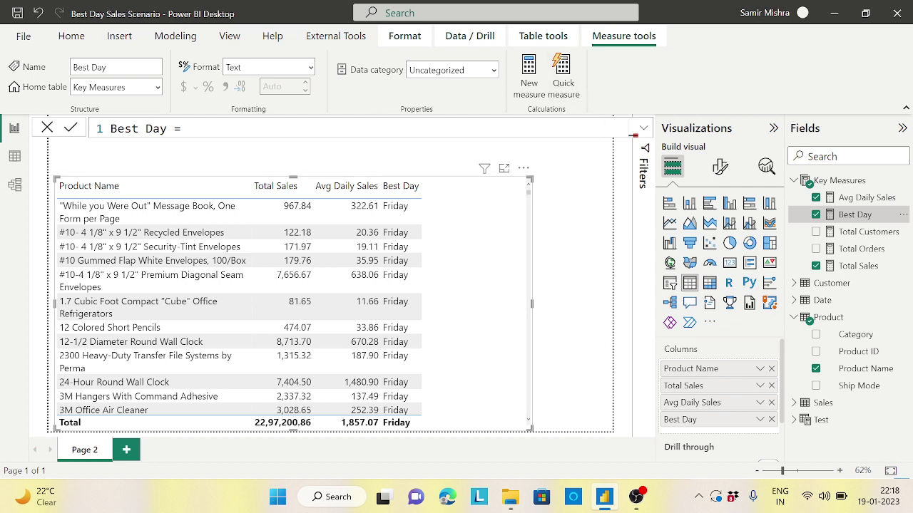
Expand the Best Day formula and examine the [Avg Daily Sales] argument inside SUMMARIZE
click(643, 130)
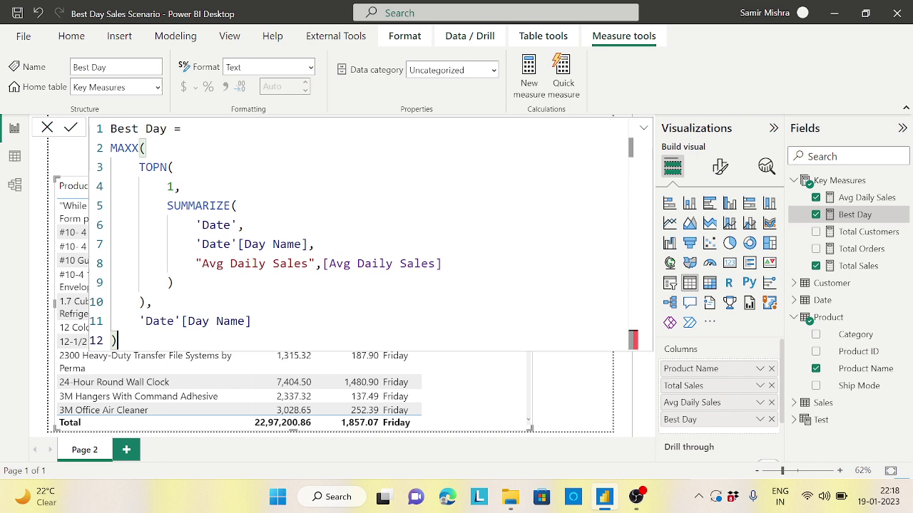
drag(328, 264, 440, 264)
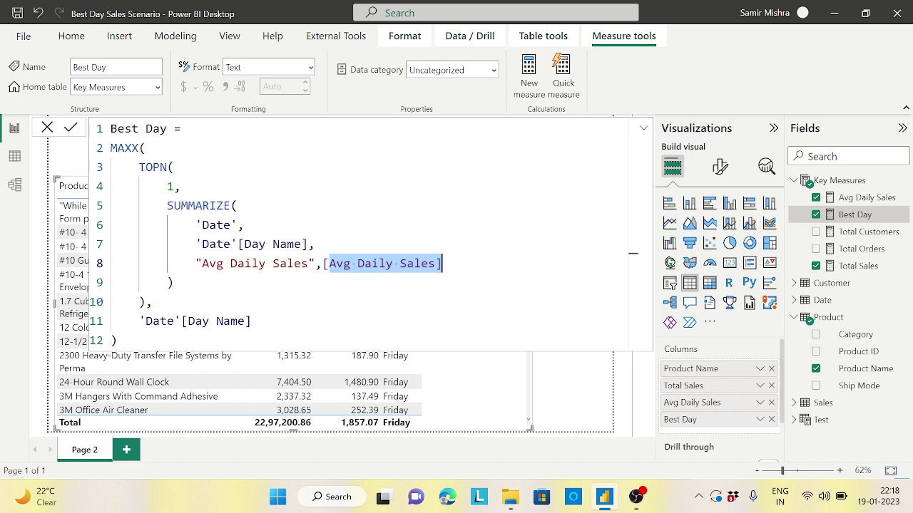
click(636, 497)
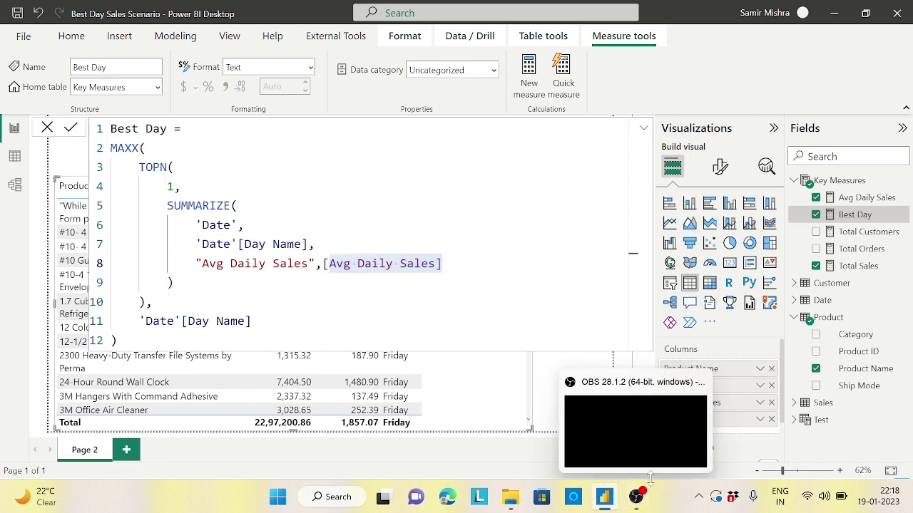
key(alt+Tab)
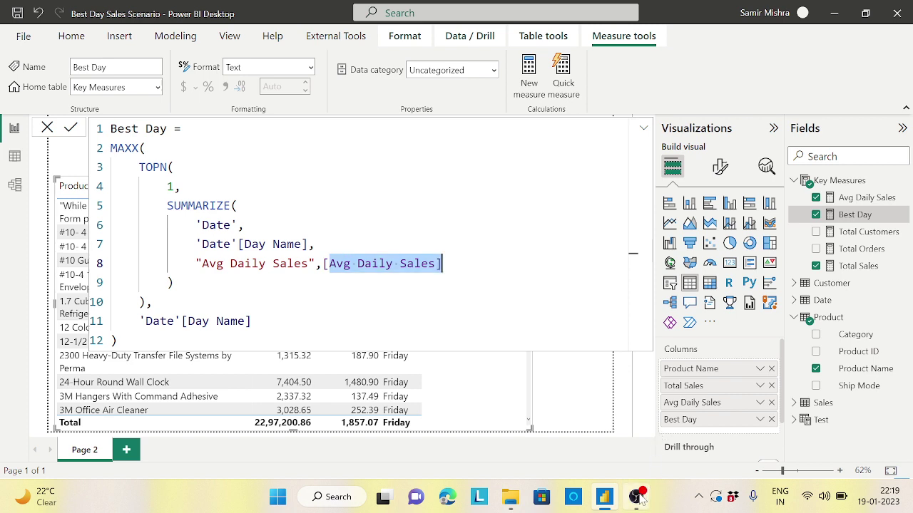
mouse_move(639, 499)
click(637, 497)
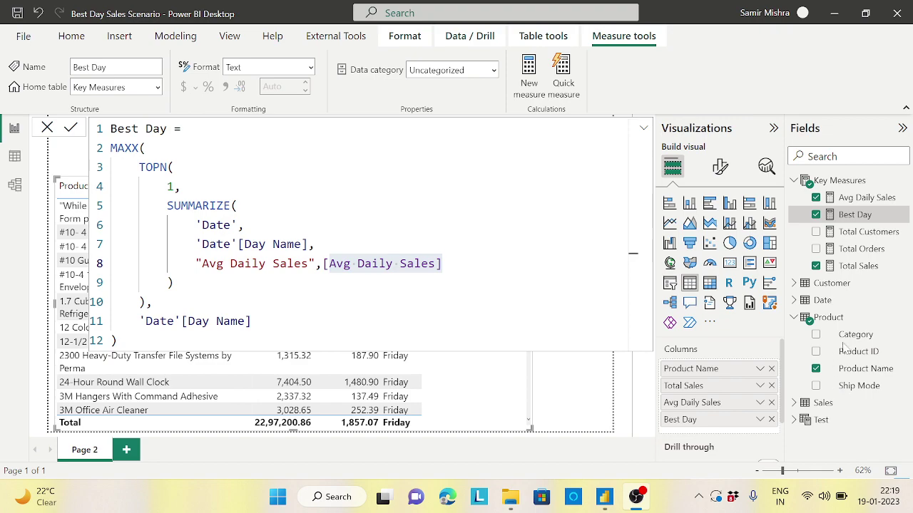